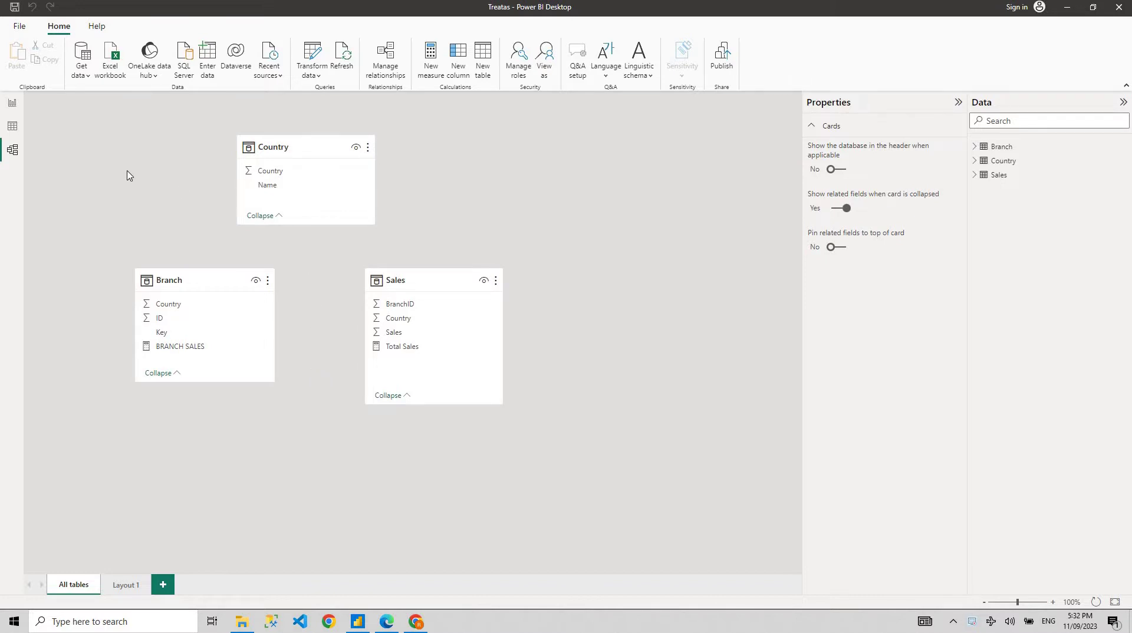
Inspect the Branch, Country and Sales table data, then return to the model diagram.
left_click(13, 128)
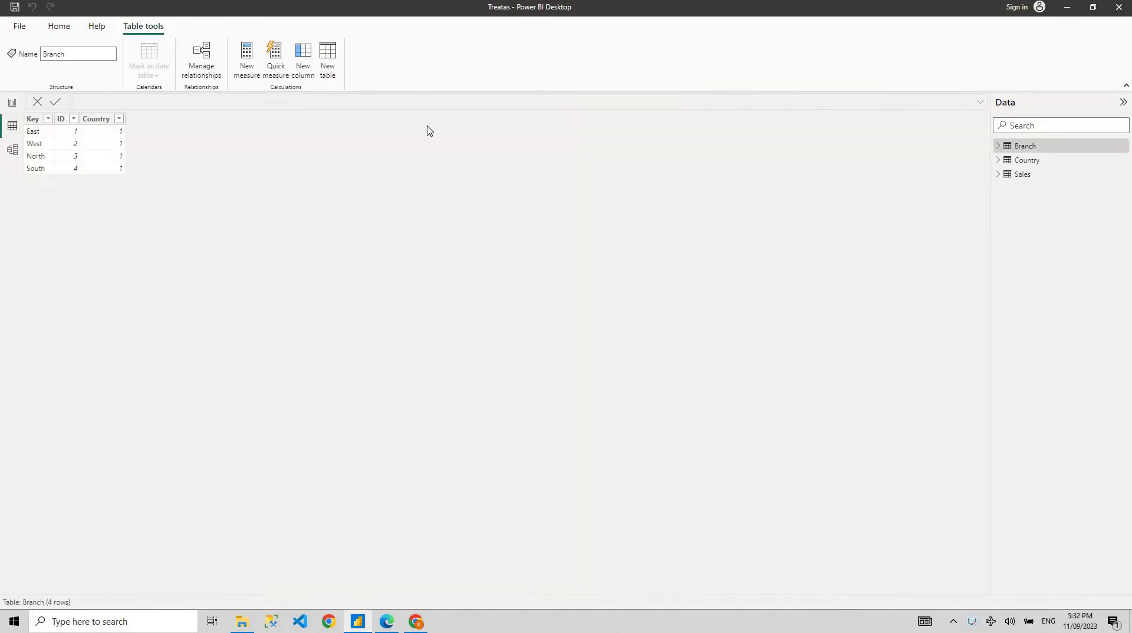
left_click(1019, 161)
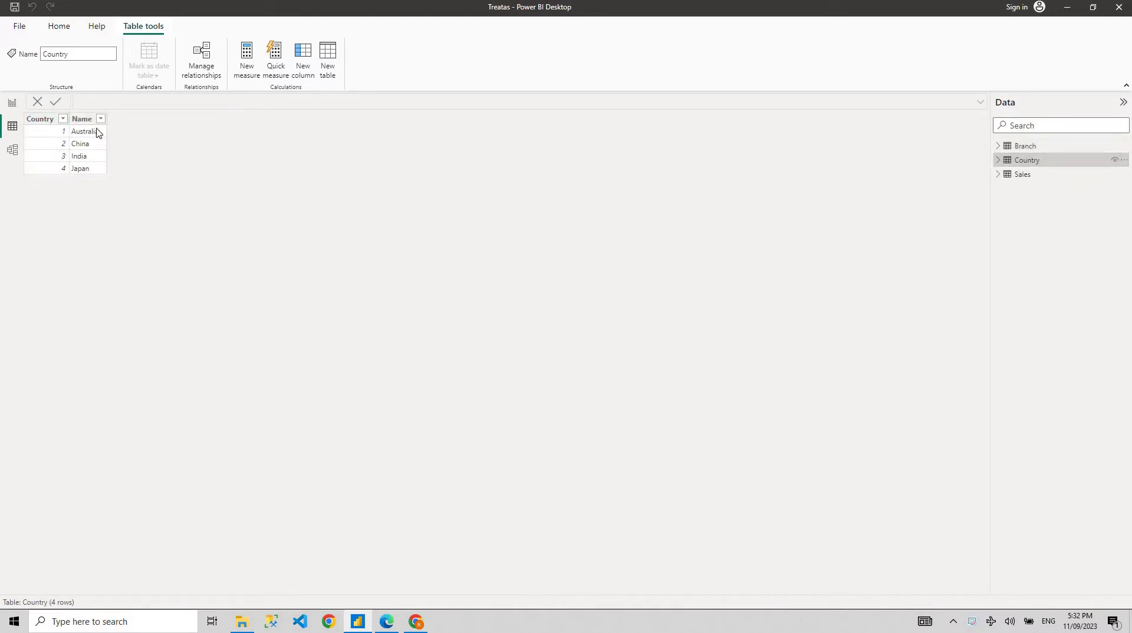
left_click(1032, 147)
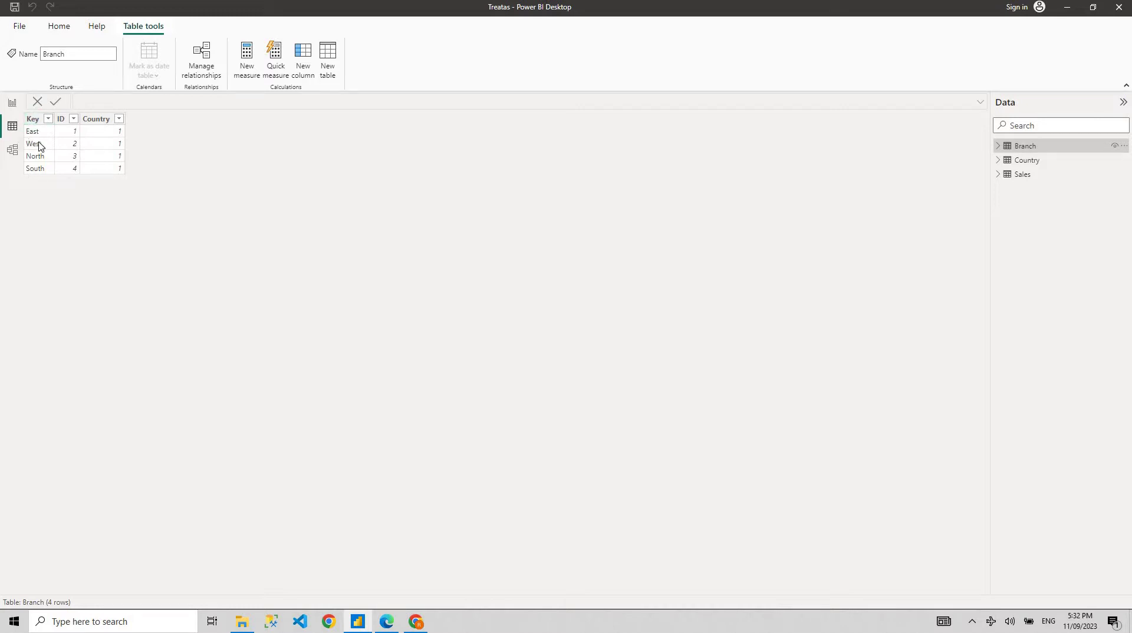
left_click(99, 120)
left_click(993, 160)
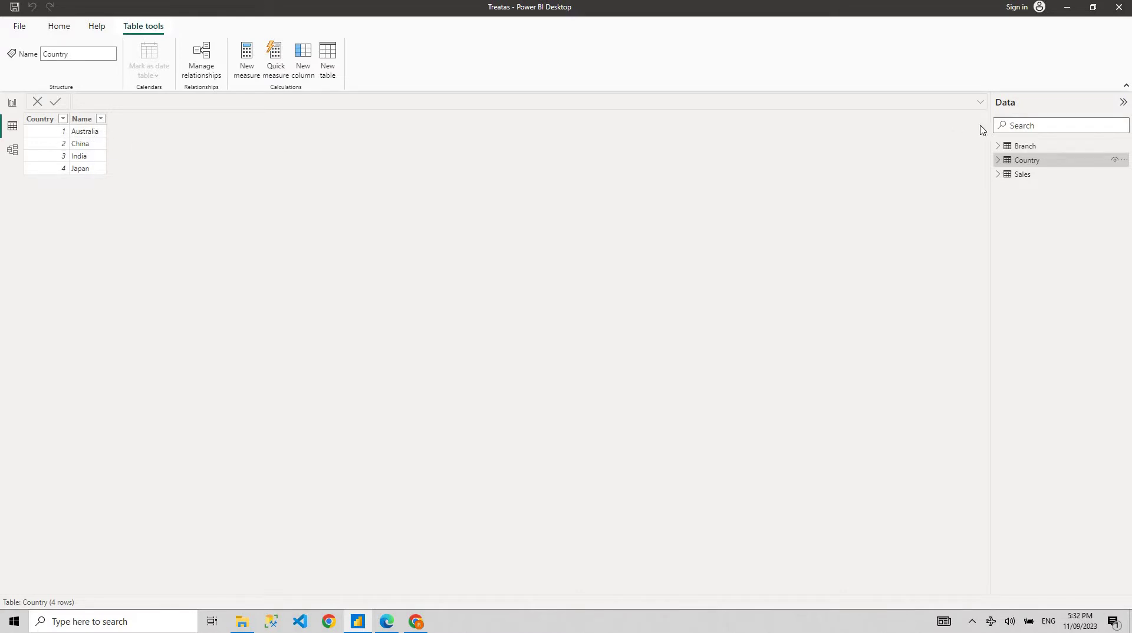
left_click(1025, 175)
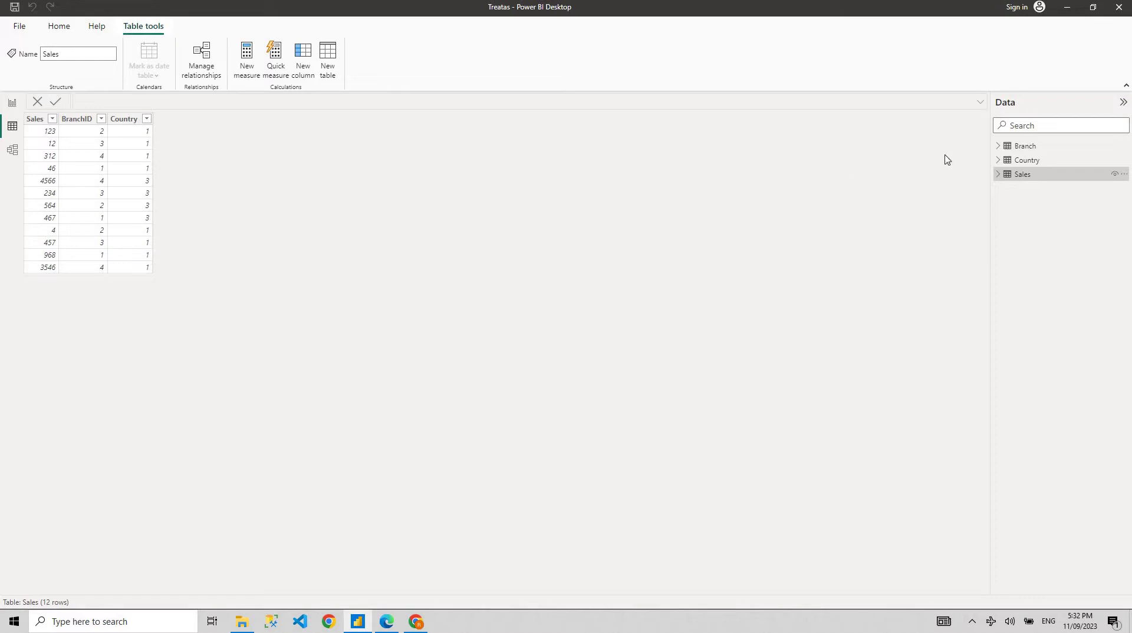
left_click(1035, 160)
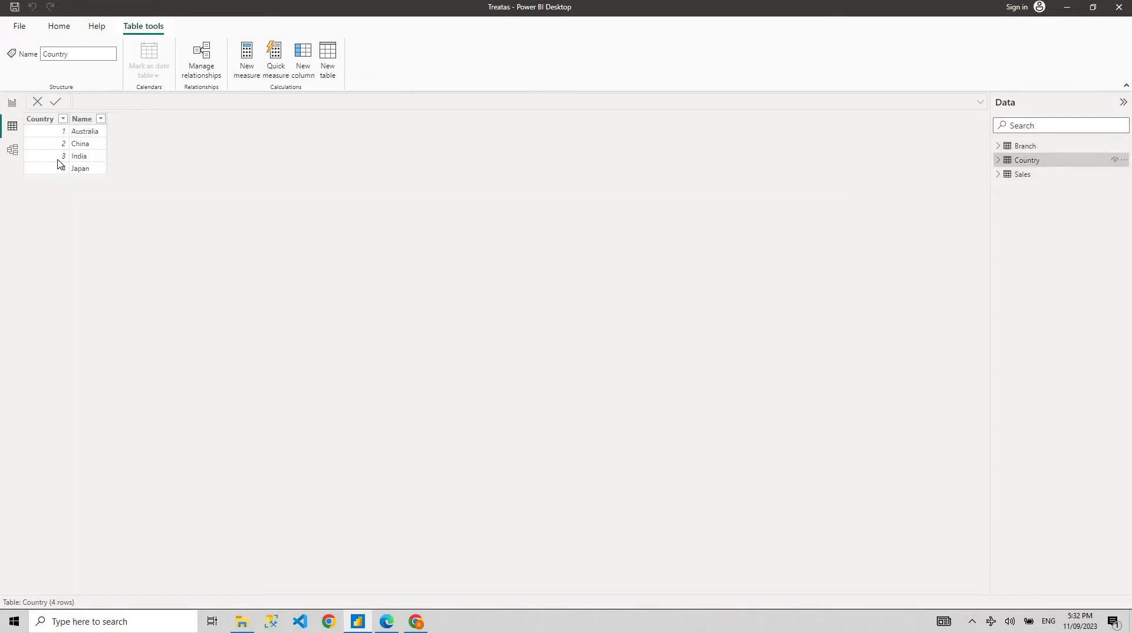
left_click(12, 150)
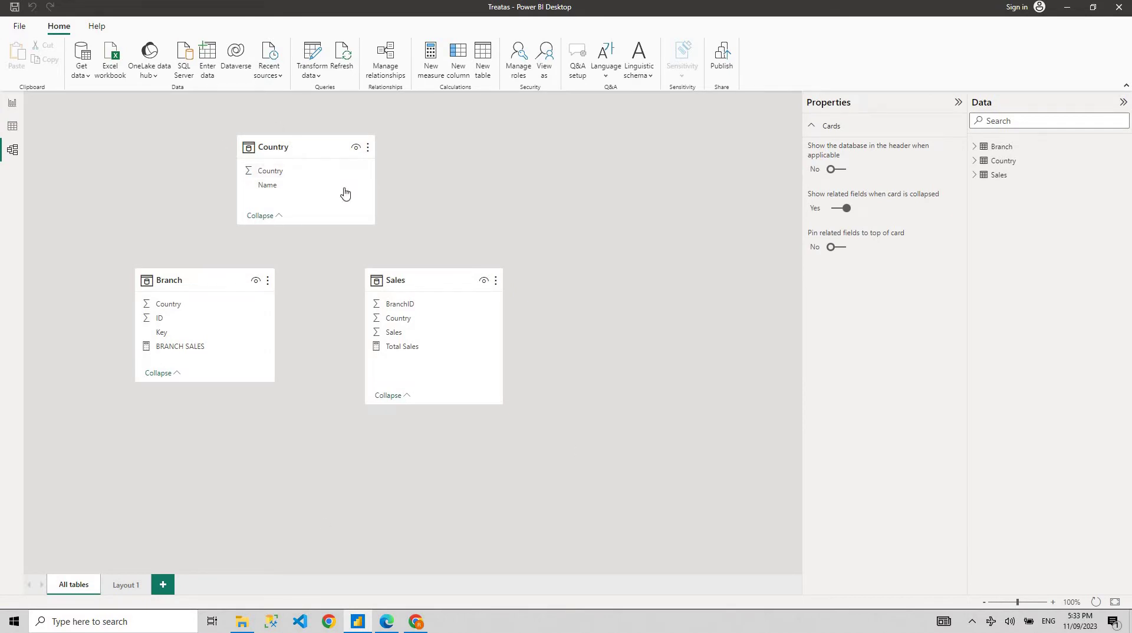
Relate Country to Branch and Sales on Country, and link Branch ID to Sales BranchID.
left_click_drag(282, 175, 186, 310)
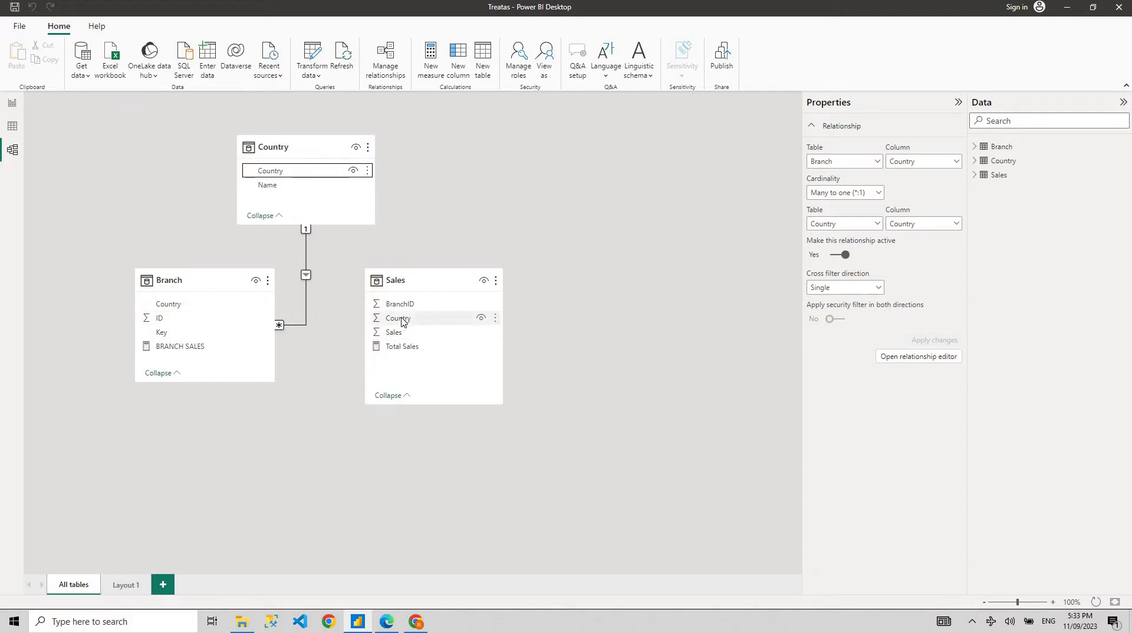
left_click_drag(319, 171, 431, 319)
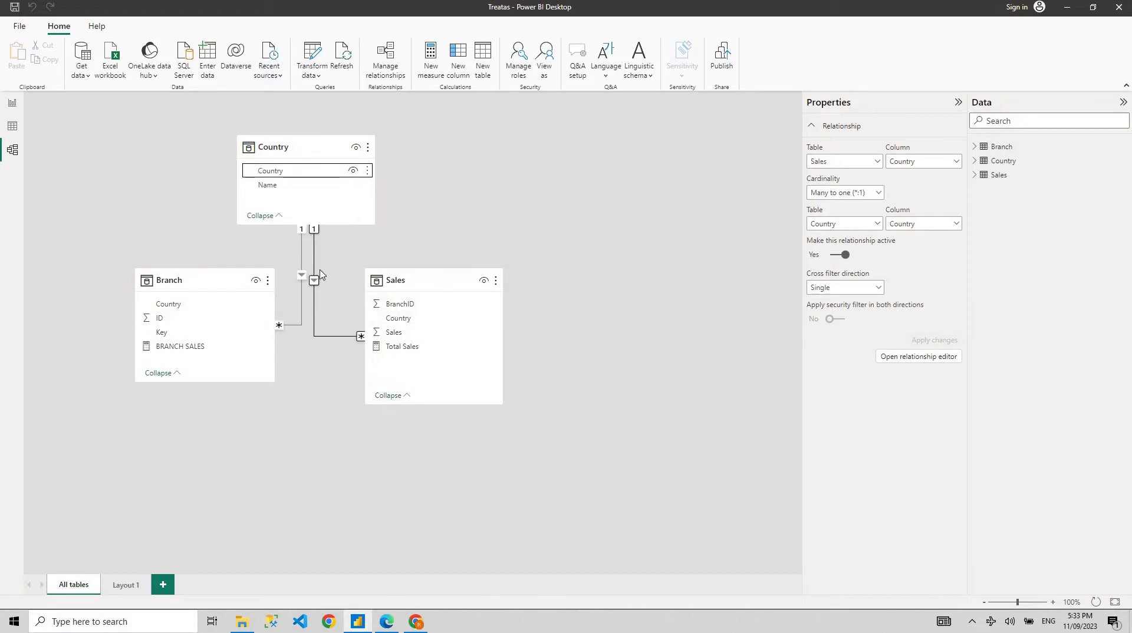
left_click_drag(164, 323, 413, 306)
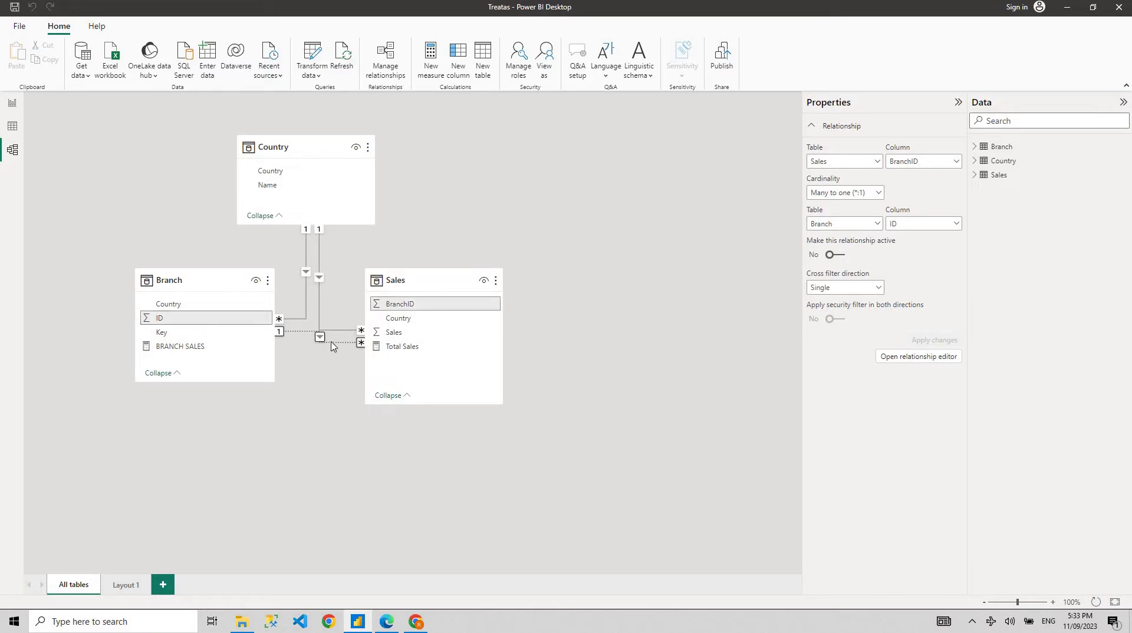
Review the Branch–Sales relationship properties without changes, and delete the Country–Sales relationship.
right_click(333, 347)
left_click(358, 366)
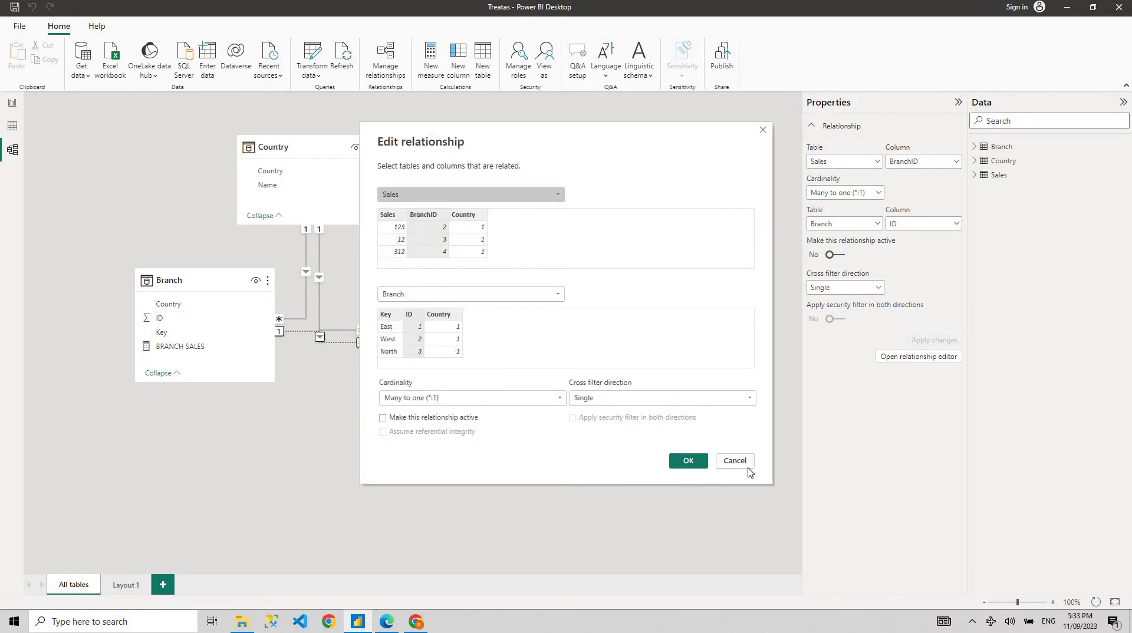
left_click(743, 469)
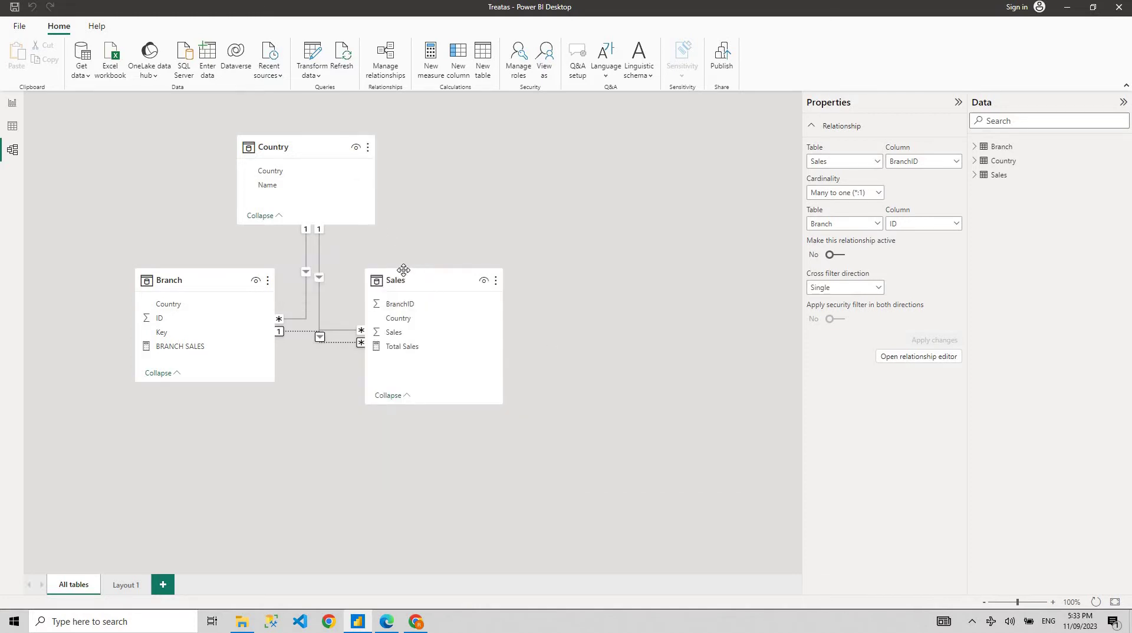
right_click(319, 280)
left_click(332, 285)
left_click(628, 331)
Check the Branch–Sales relationship's cross-filter and active options, then discard the edits.
right_click(322, 334)
left_click(344, 356)
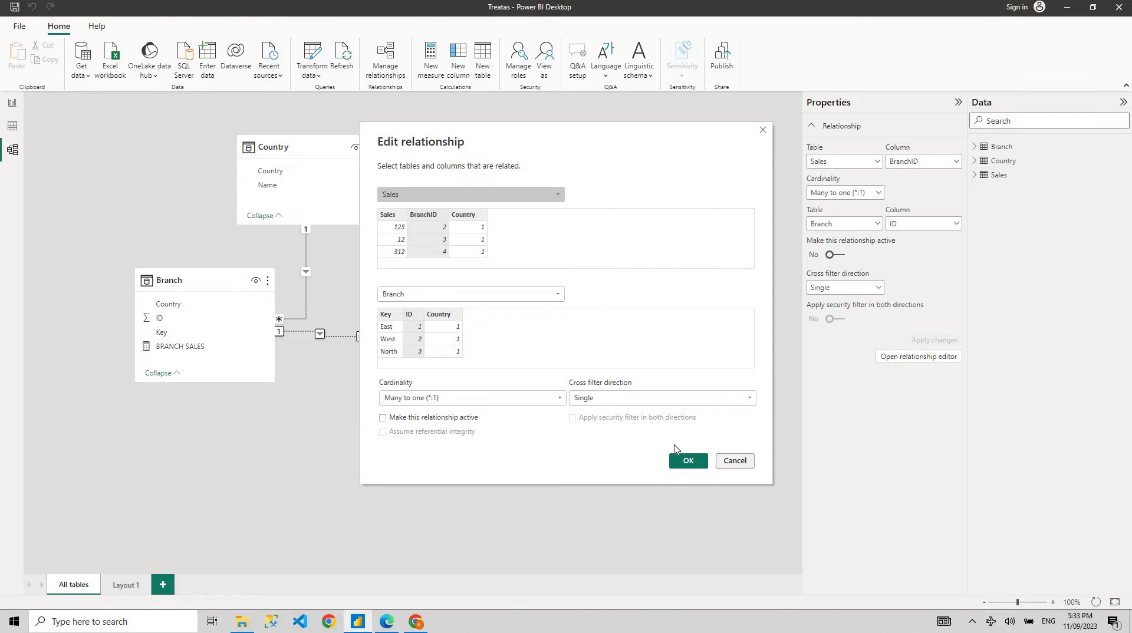
left_click(596, 401)
left_click(511, 417)
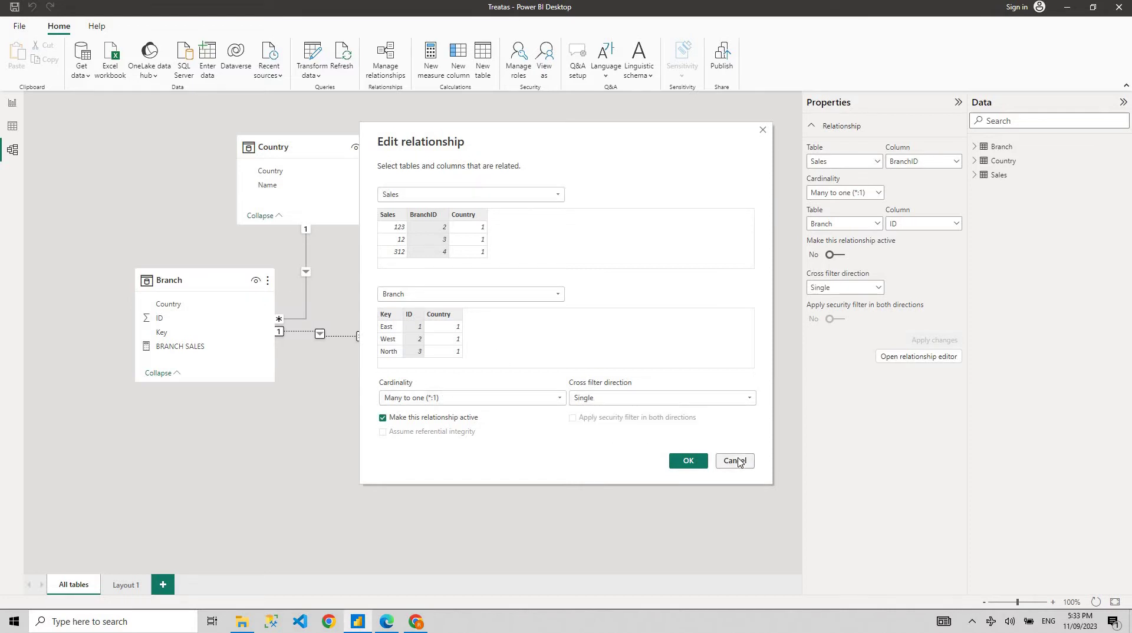
left_click(736, 461)
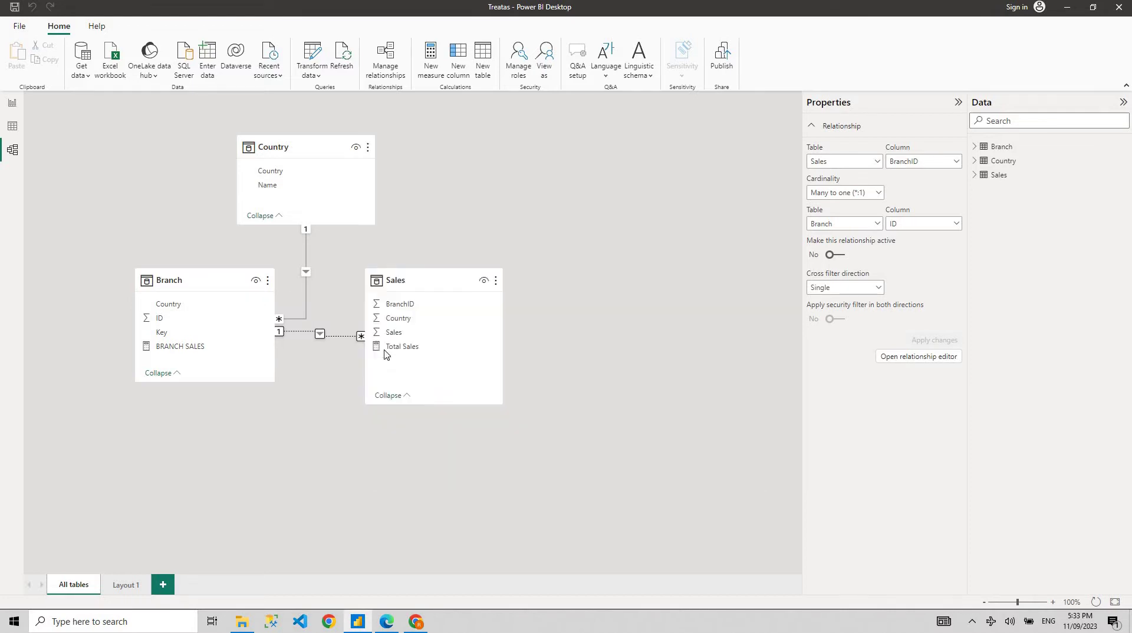
Delete the Branch–Sales and Country–Branch relationships.
right_click(318, 336)
left_click(330, 354)
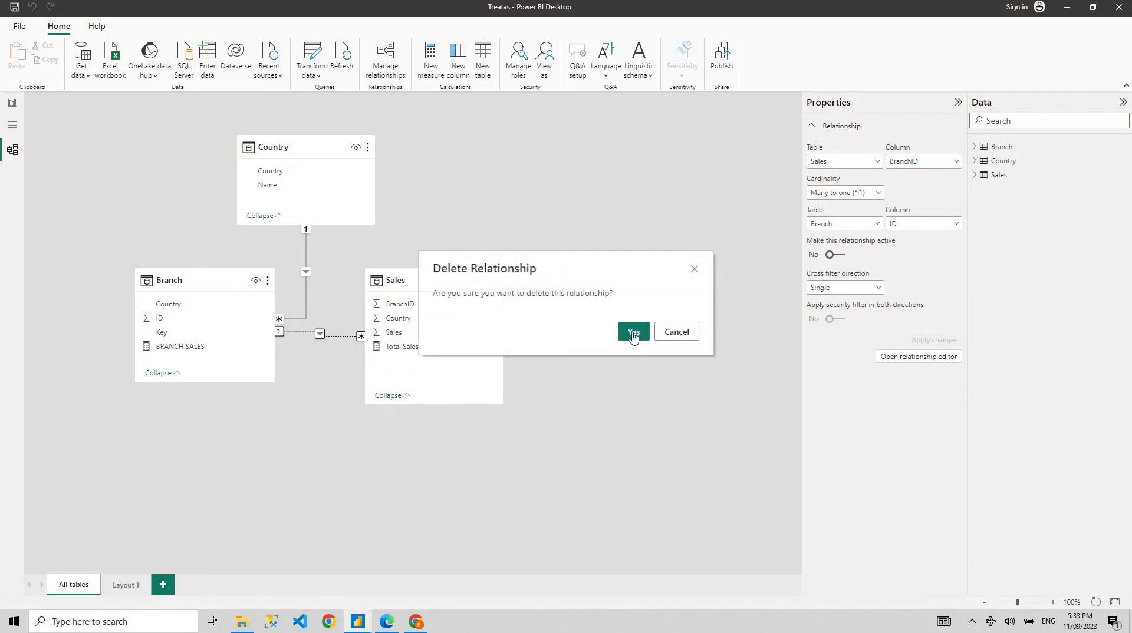
left_click(633, 333)
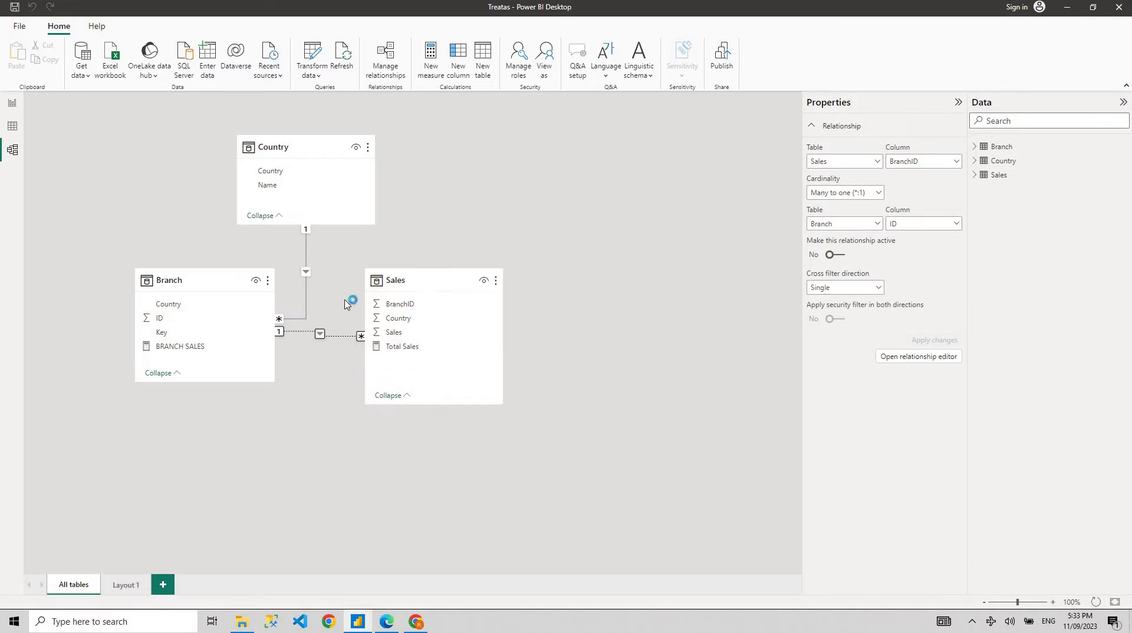
right_click(307, 276)
left_click(330, 286)
left_click(631, 331)
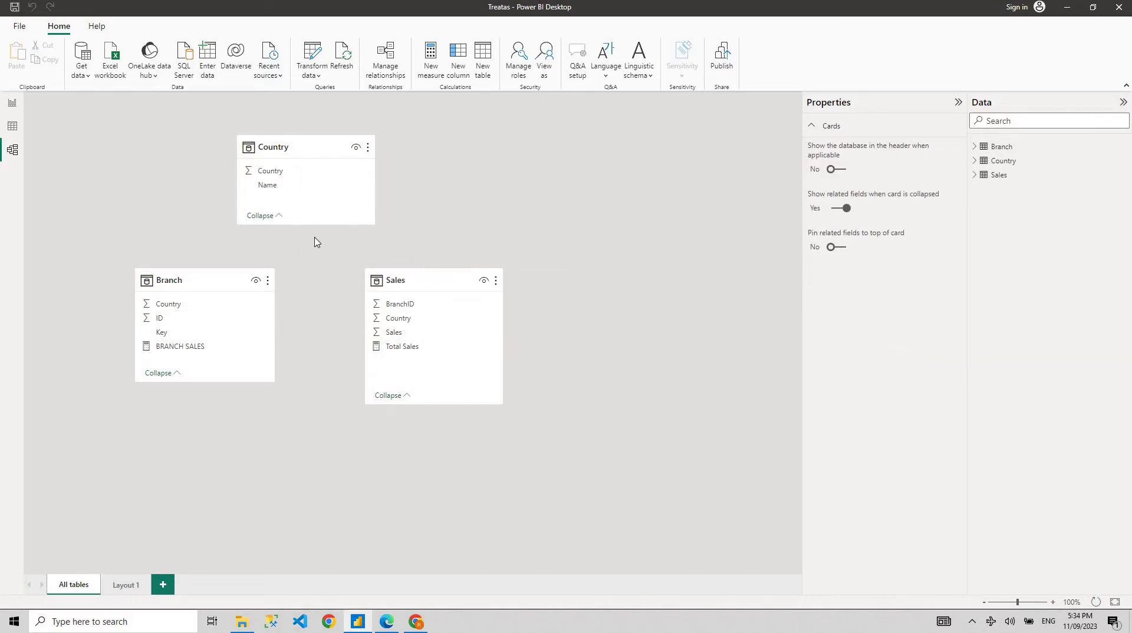
Rearrange the Branch and Sales cards, then shrink the Country/BranchID/Total Sales table on the report.
left_click_drag(197, 285, 872, 160)
left_click_drag(397, 282, 273, 272)
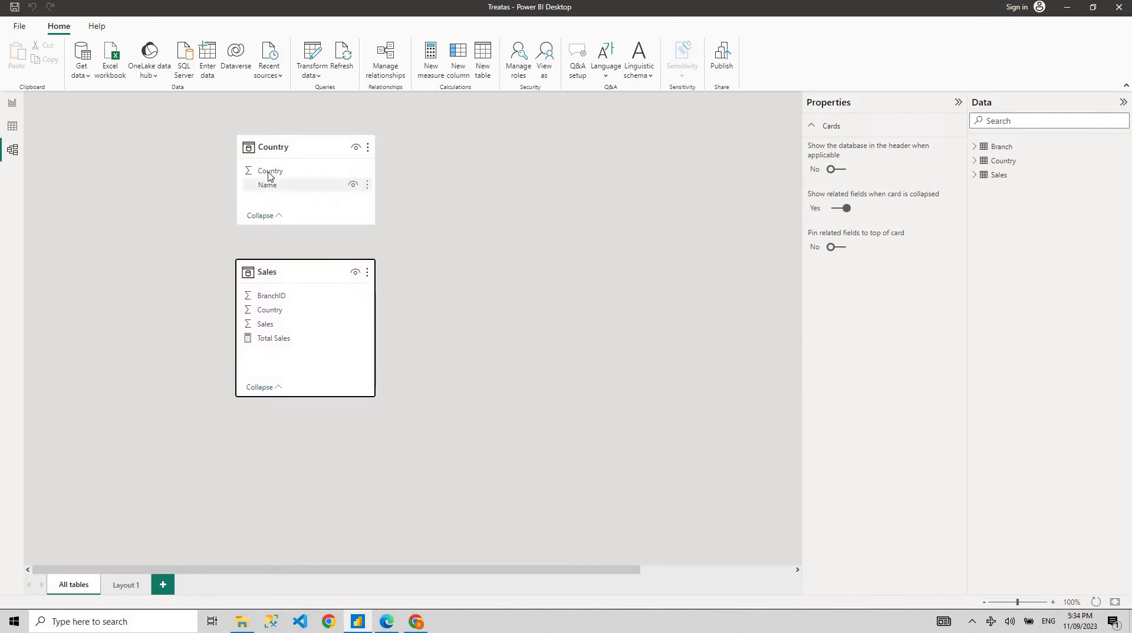
left_click(12, 104)
left_click_drag(447, 467, 292, 320)
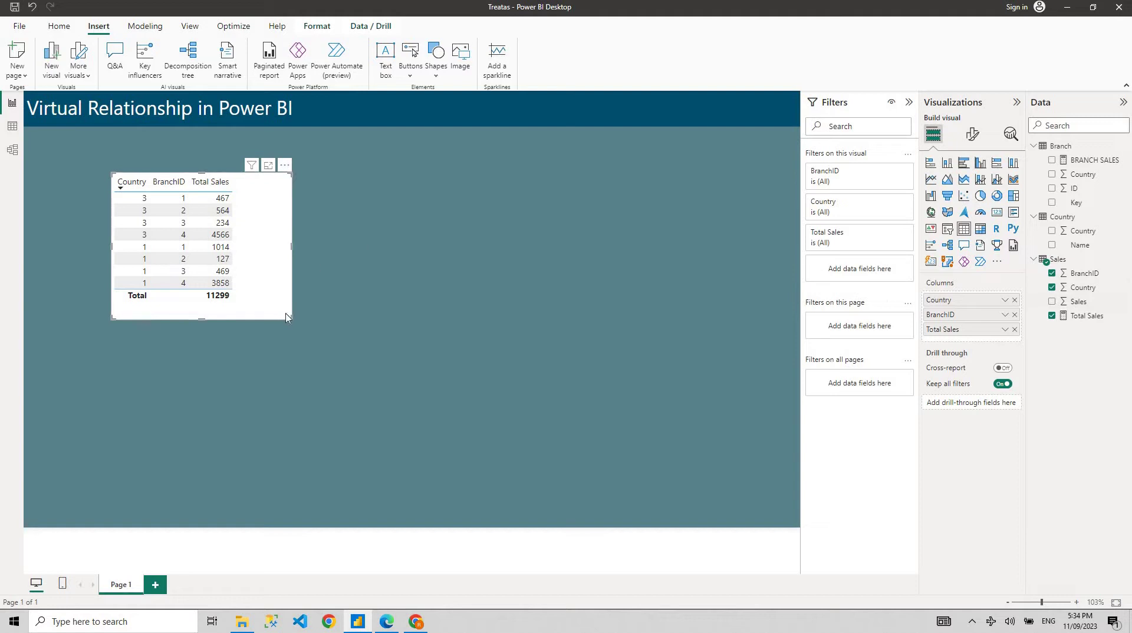
Add a new table visual with Country Name and Total Sales, showing 11299 for every country.
left_click_drag(291, 319, 256, 311)
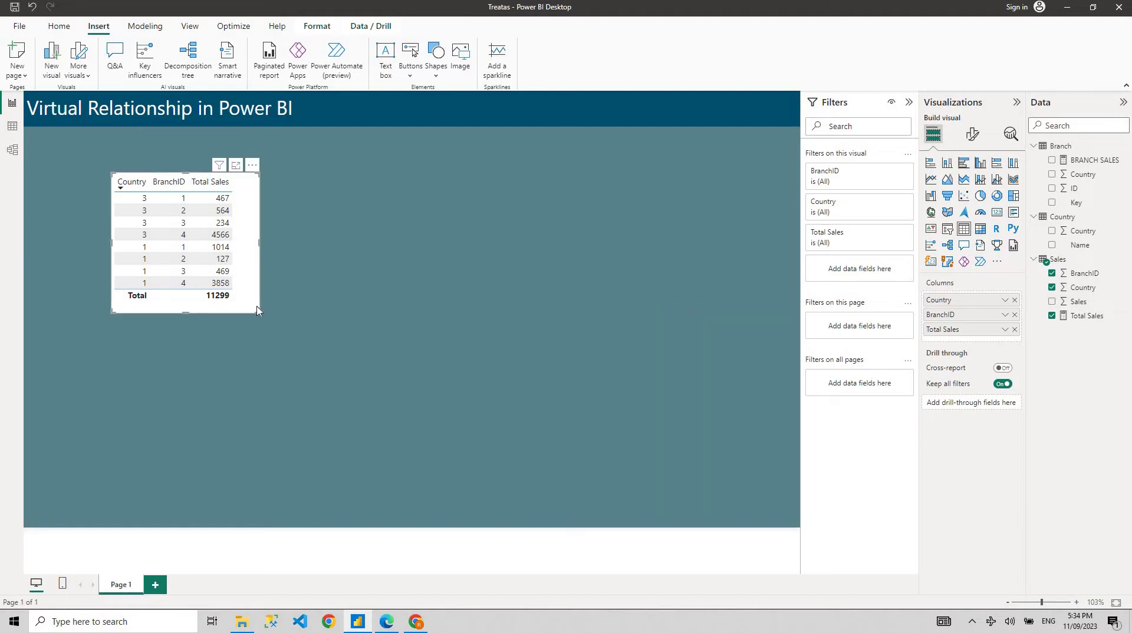
key("Escape")
left_click(964, 229)
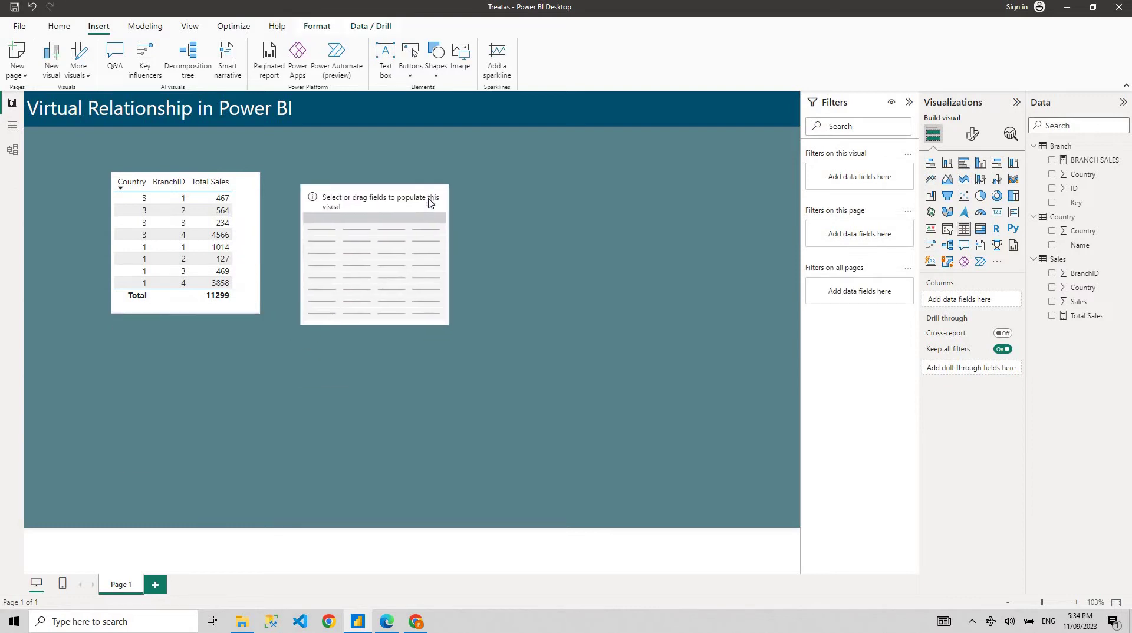
left_click_drag(1079, 246, 376, 233)
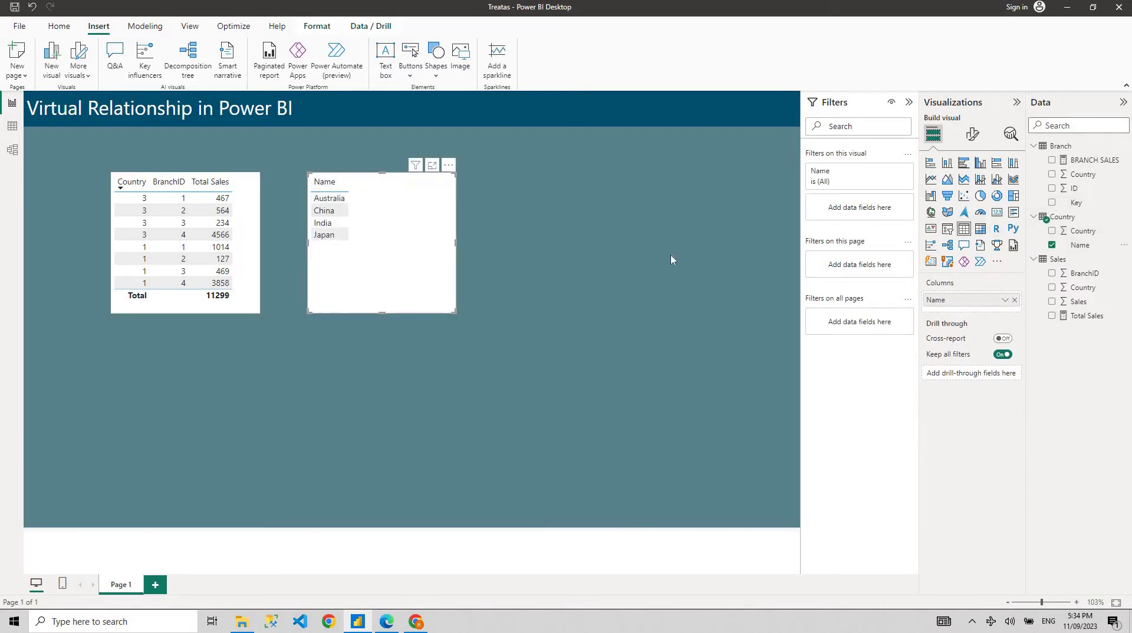
left_click(1087, 316)
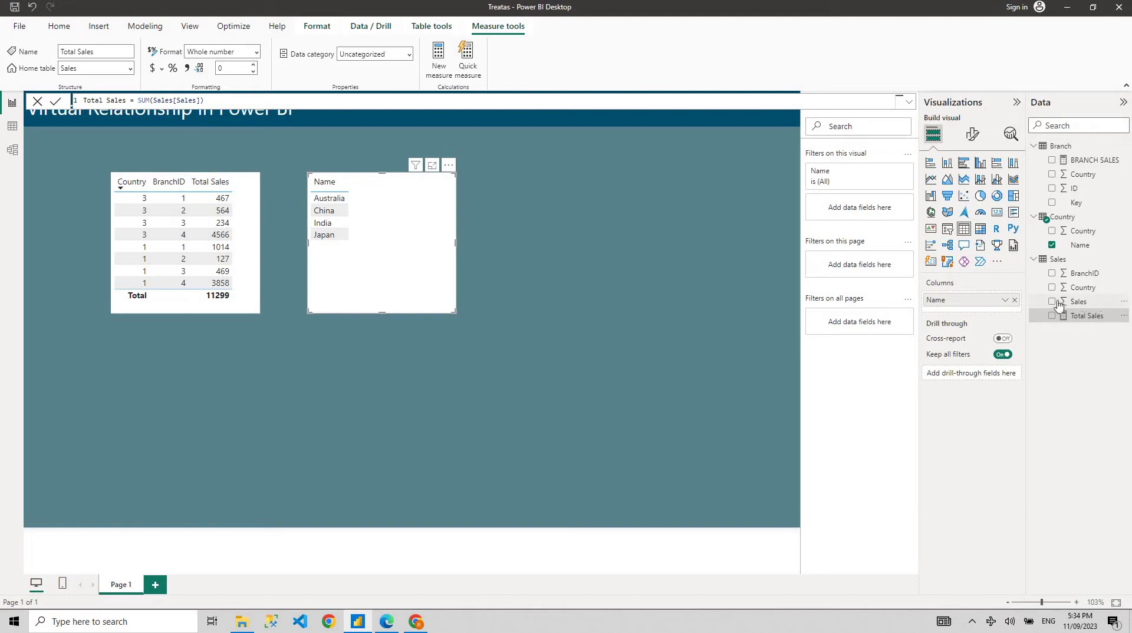
left_click_drag(1083, 317, 968, 314)
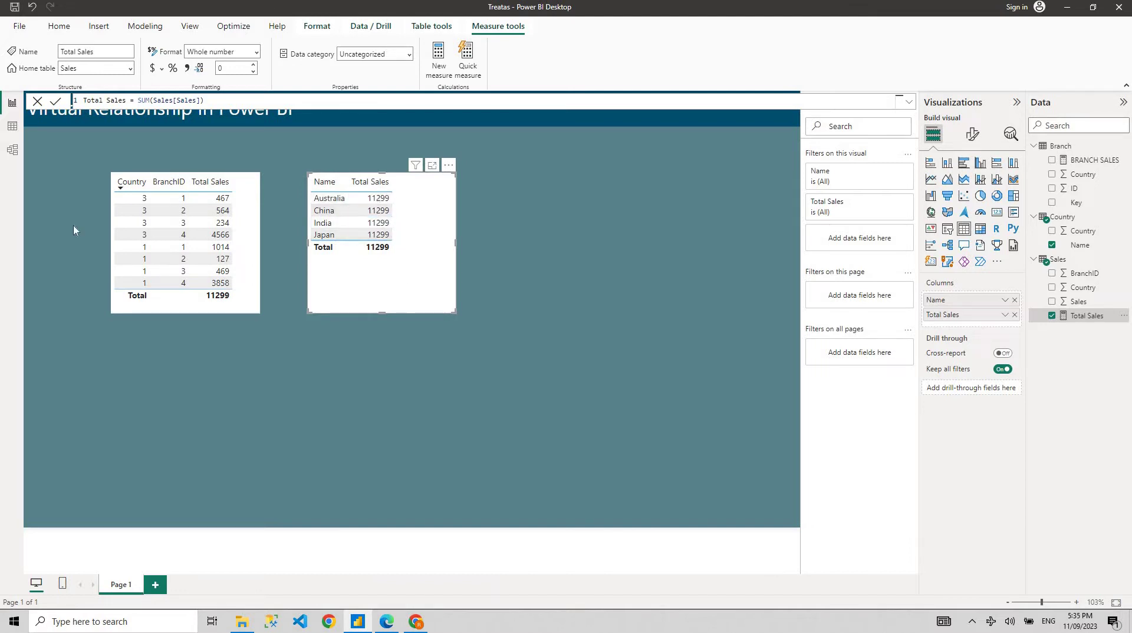
left_click(13, 150)
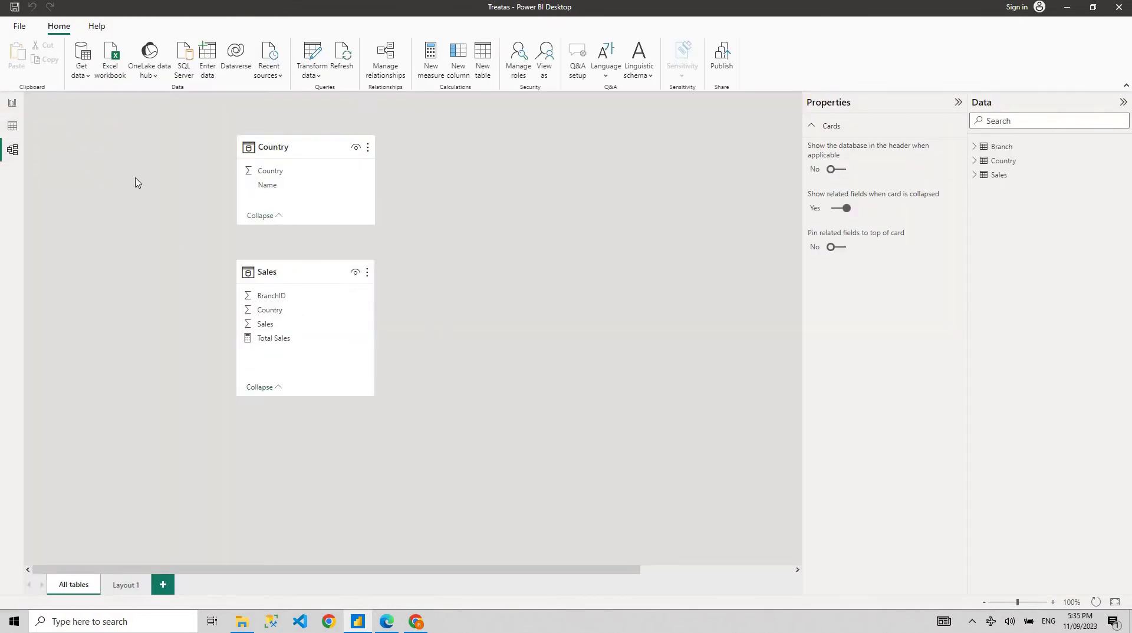
Return to the report page and nudge the Name–Total Sales table slightly left.
left_click(12, 104)
mouse_move(384, 282)
left_mouse_down()
mouse_move(379, 301)
mouse_move(378, 287)
left_mouse_up()
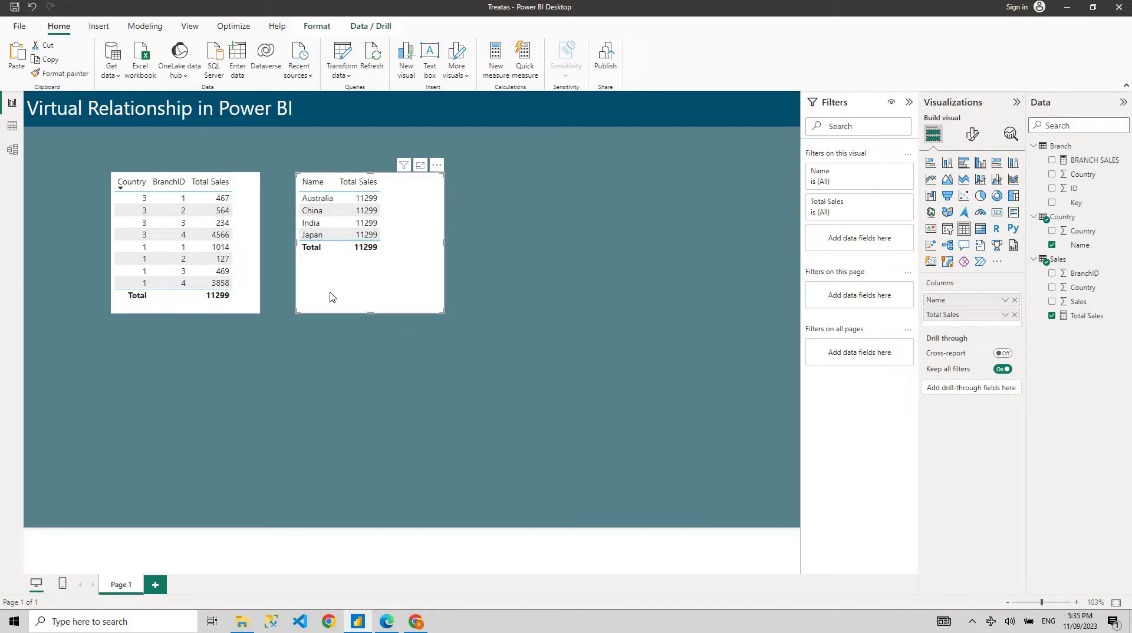
Create the Country Sales measure = Calculate([Total Sales]) and swap it for Total Sales in the visual.
right_click(1067, 263)
right_click(1062, 223)
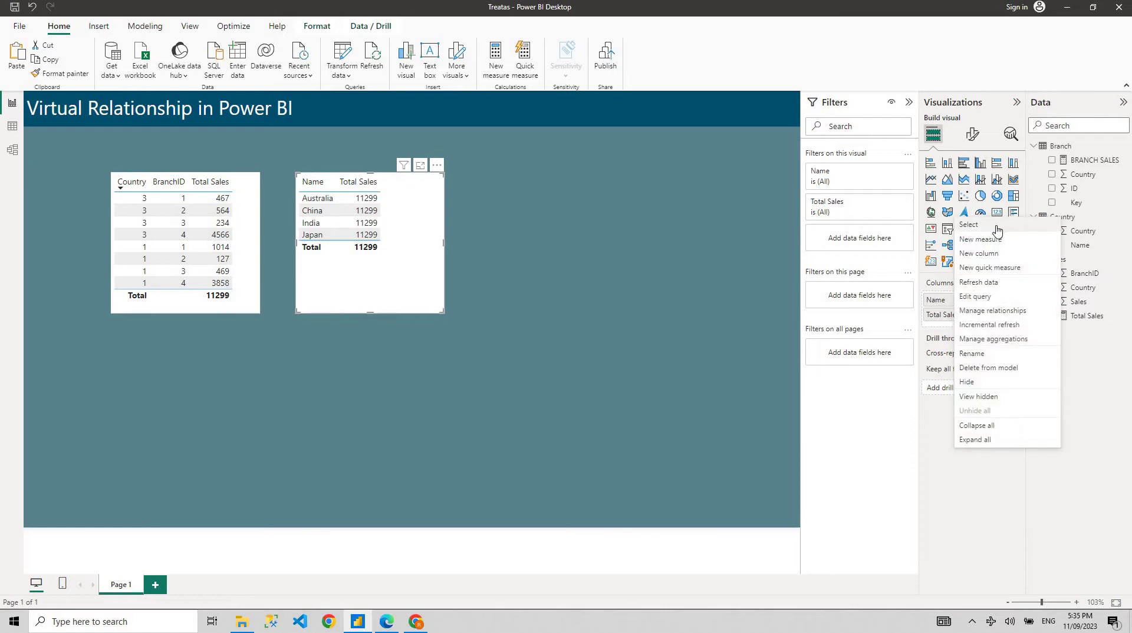
key("Escape")
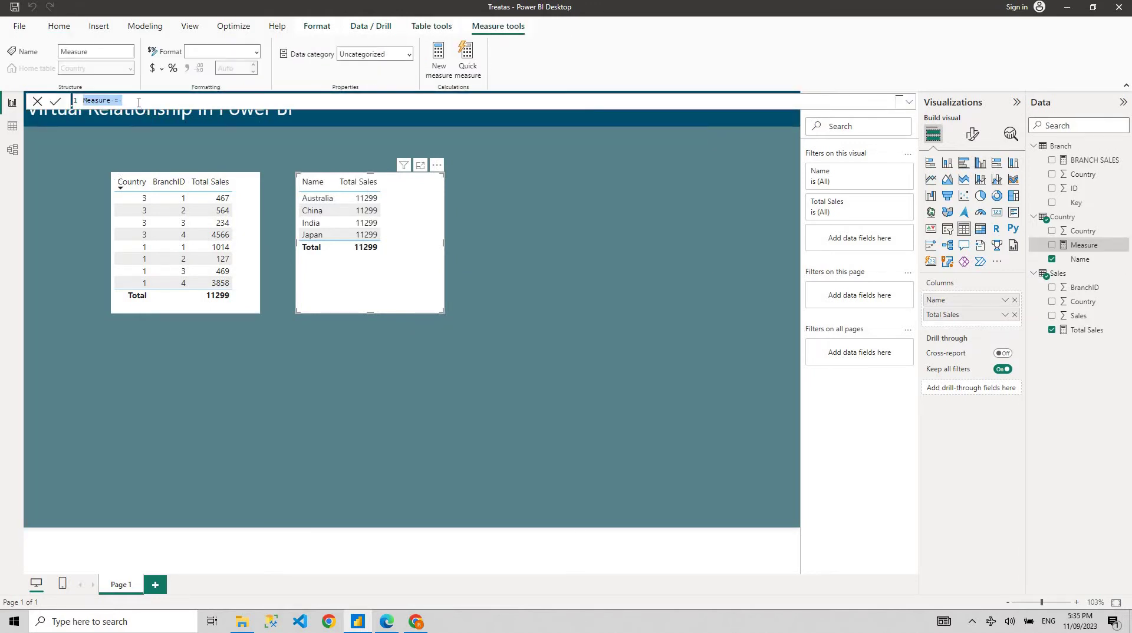
type("Country Sales = Calculate")
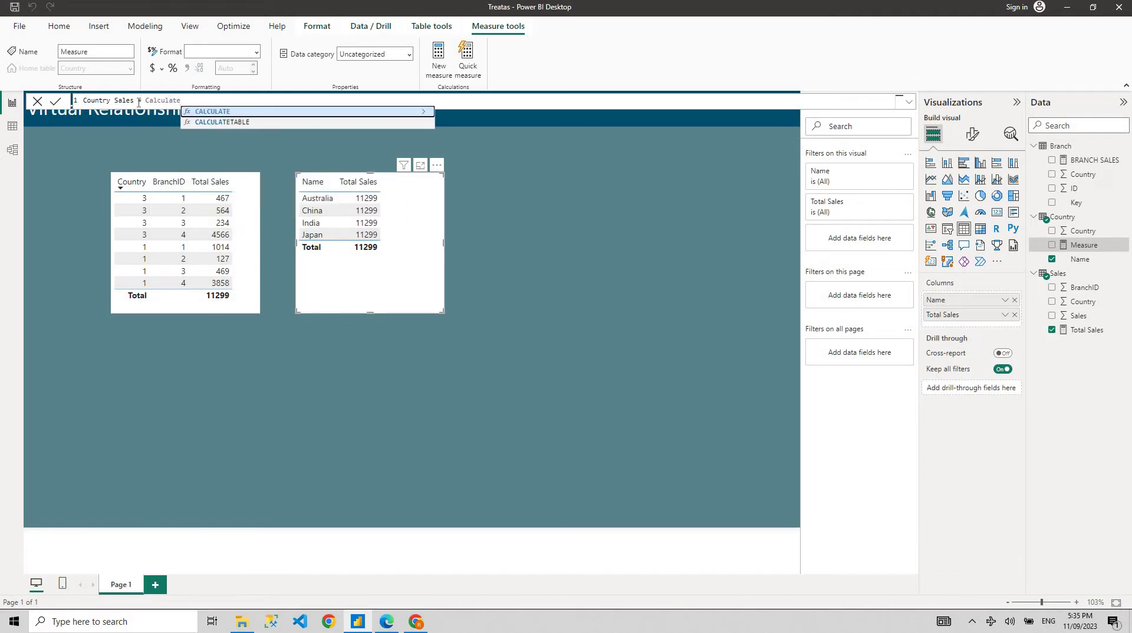
type("(")
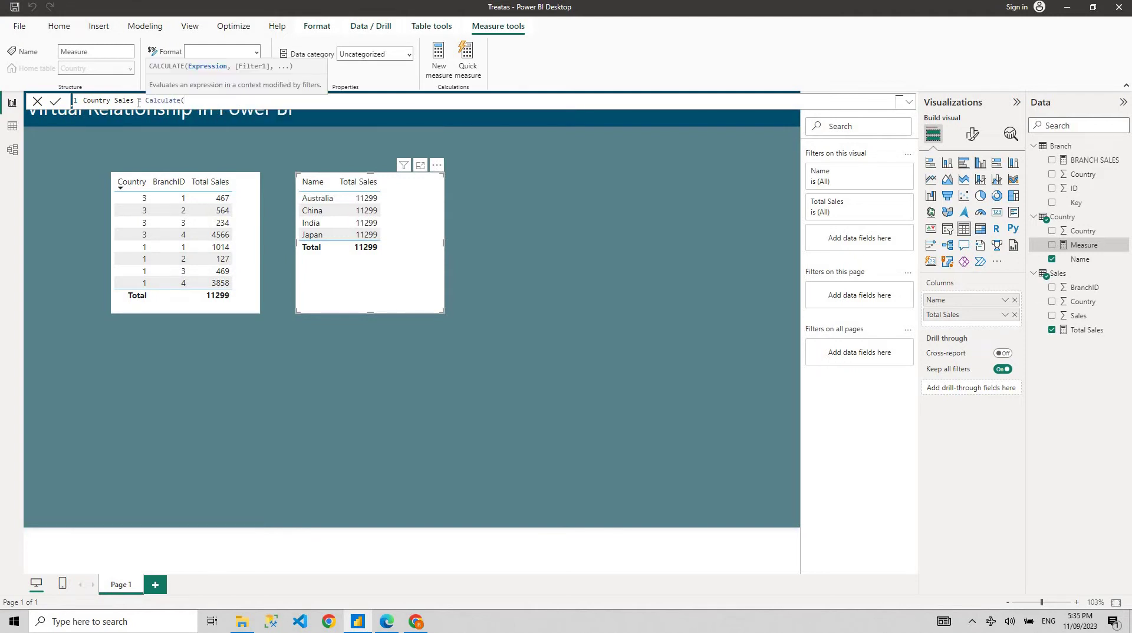
type("[Total Sales]")
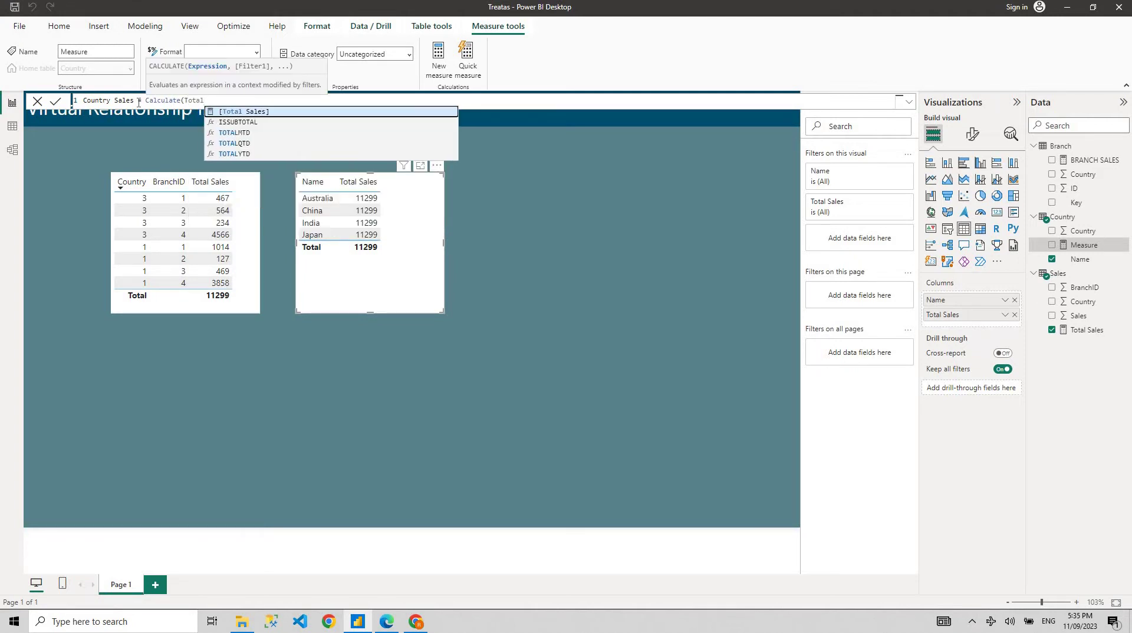
type(")")
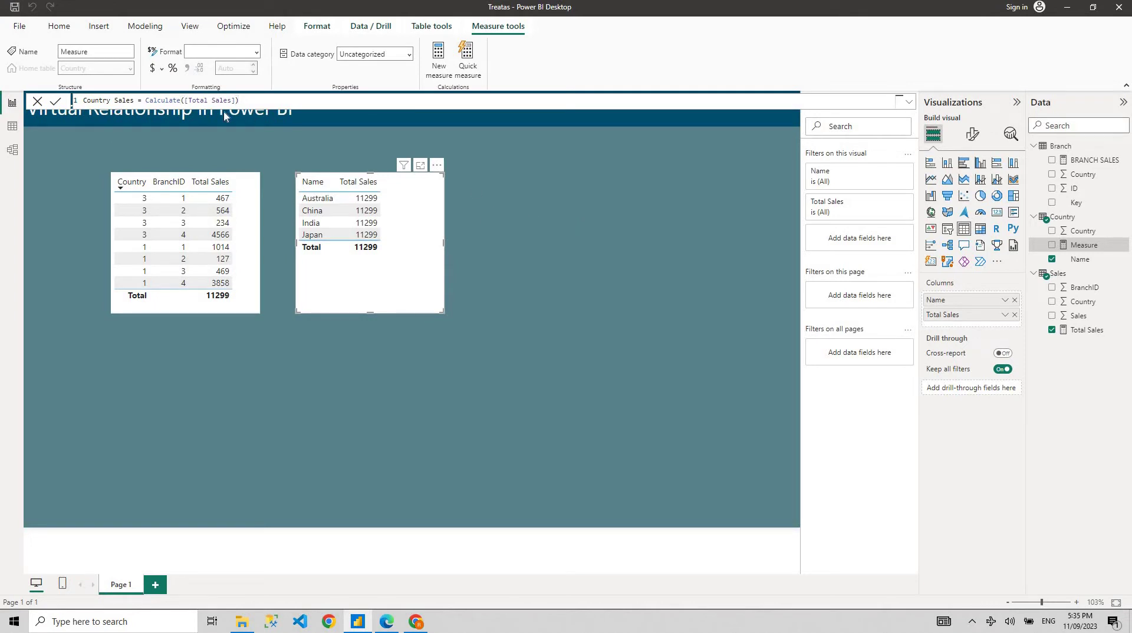
key("Return")
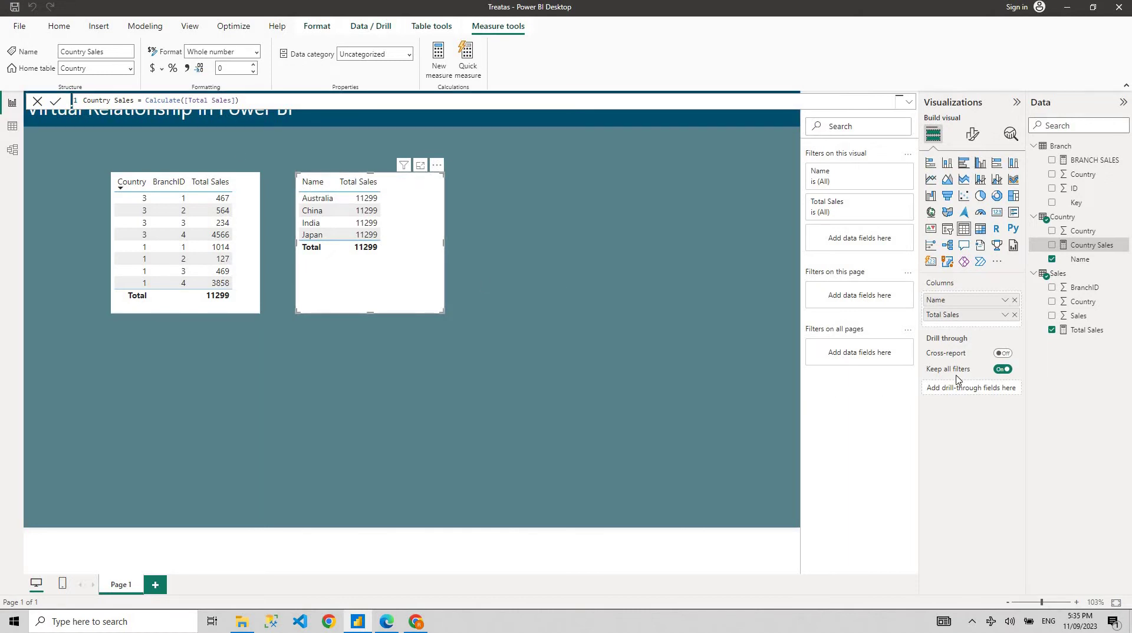
left_click(1015, 317)
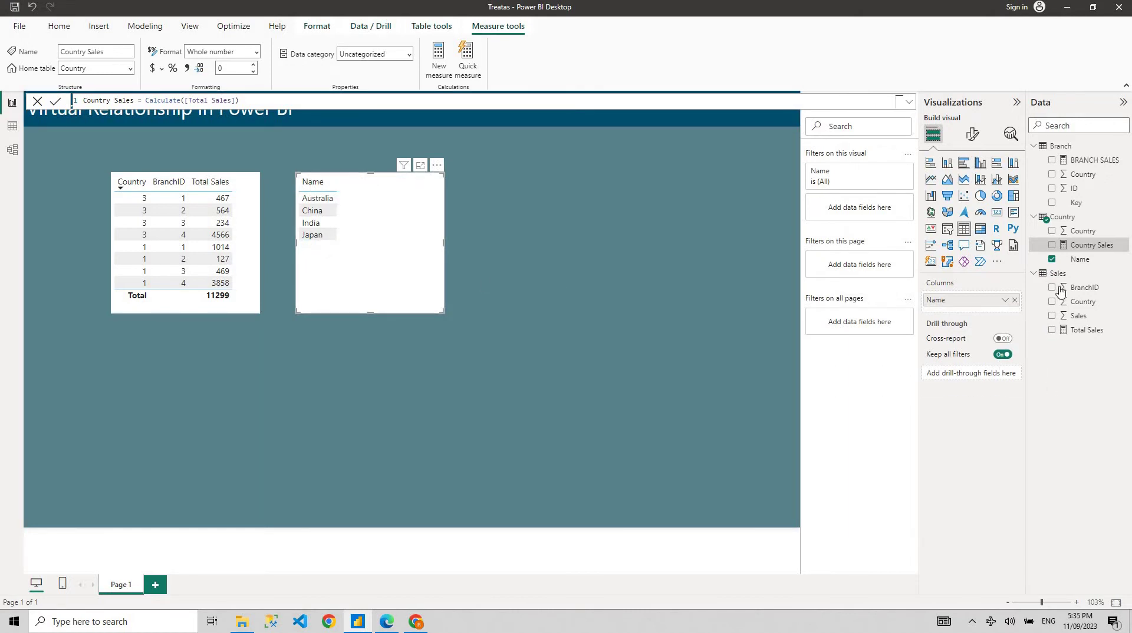
left_click_drag(1085, 245, 972, 315)
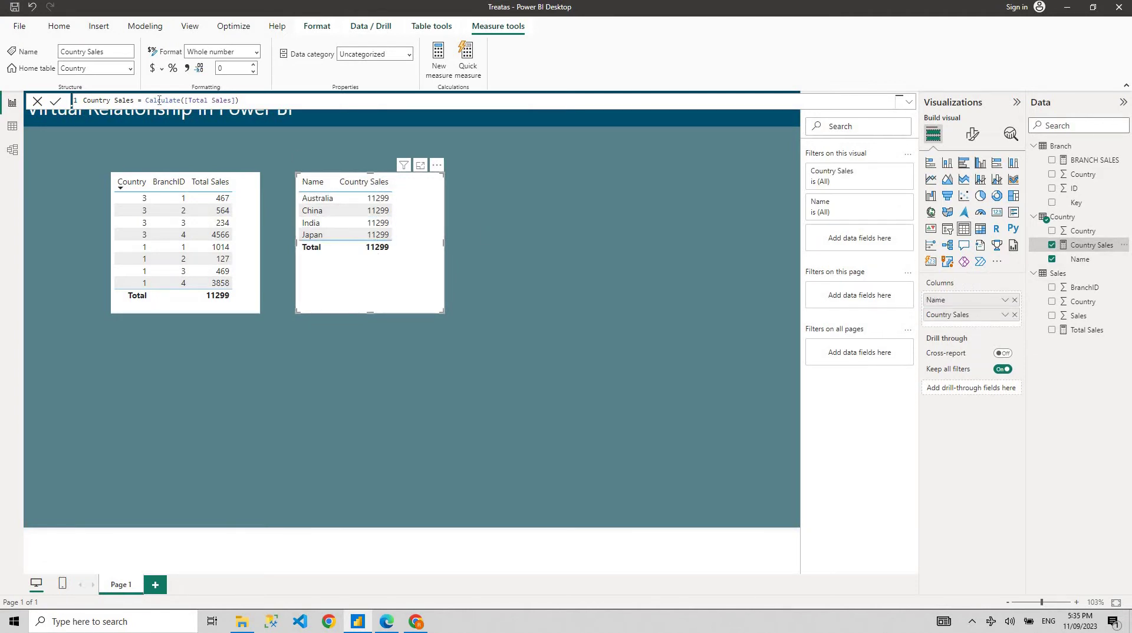
Begin extending the Country Sales formula with a TREATAS argument.
left_click(237, 100)
type(", ")
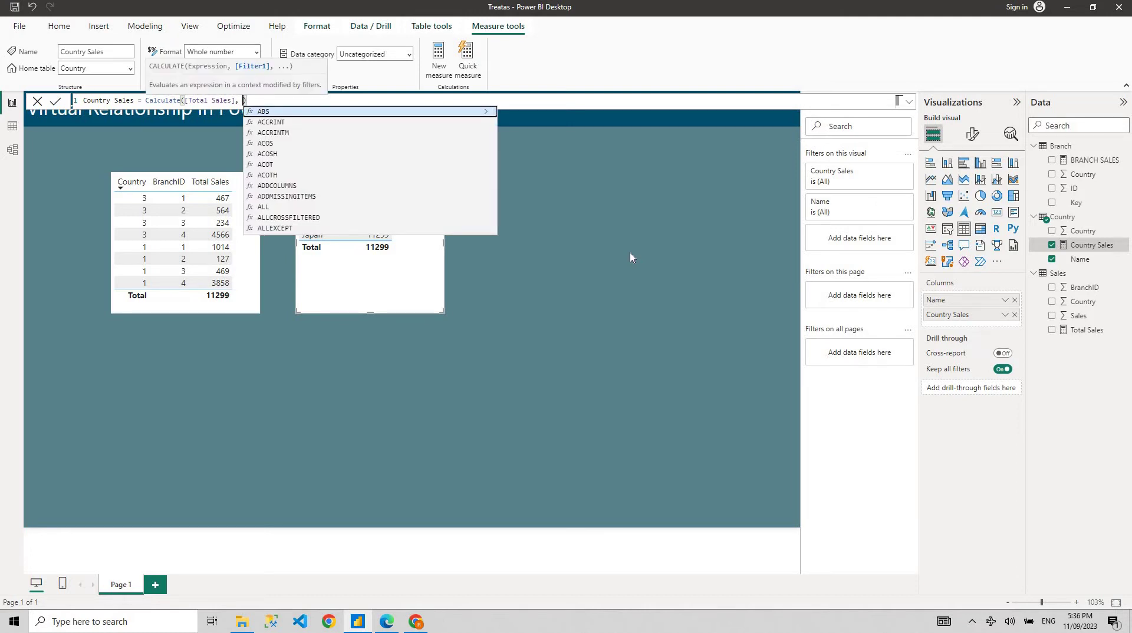
type("Trea")
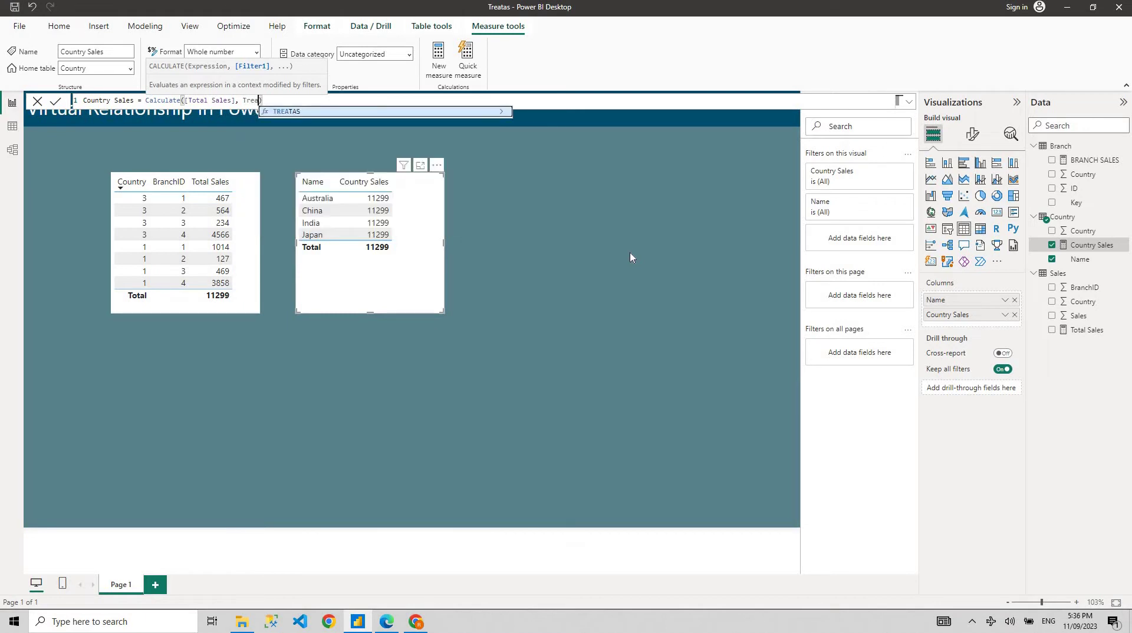
type("t")
key("Tab")
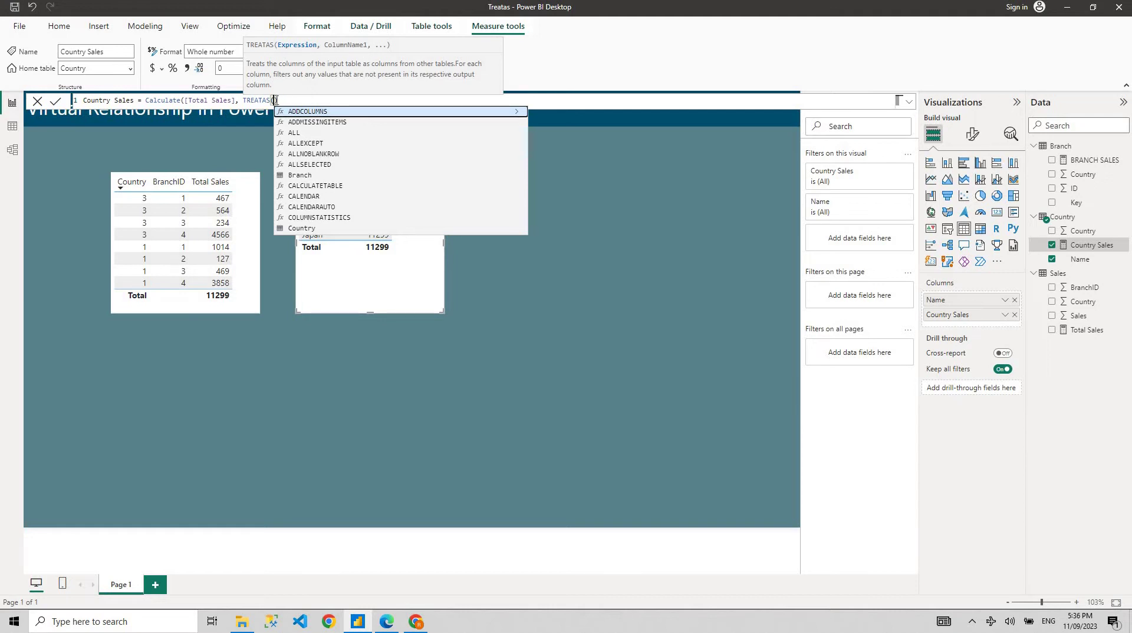
Give TREATAS Values(Country[Country]) as its first argument.
left_click(289, 99)
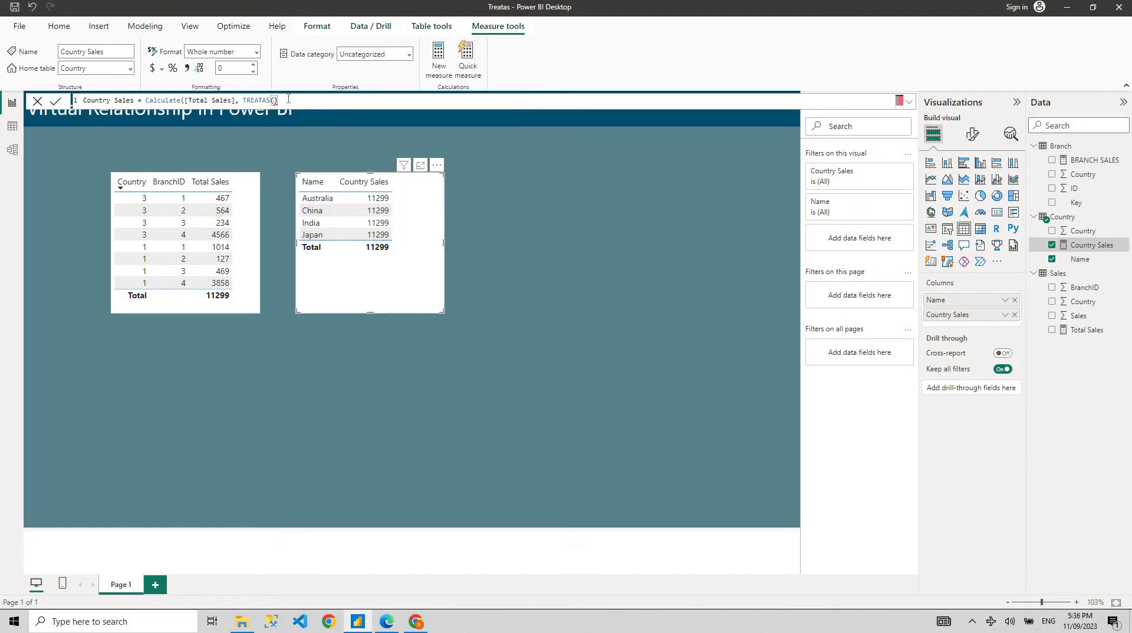
type(")")
left_click(274, 100)
type("Values(")
key("Down")
key("Down")
key("Down")
key("Down")
key("Down")
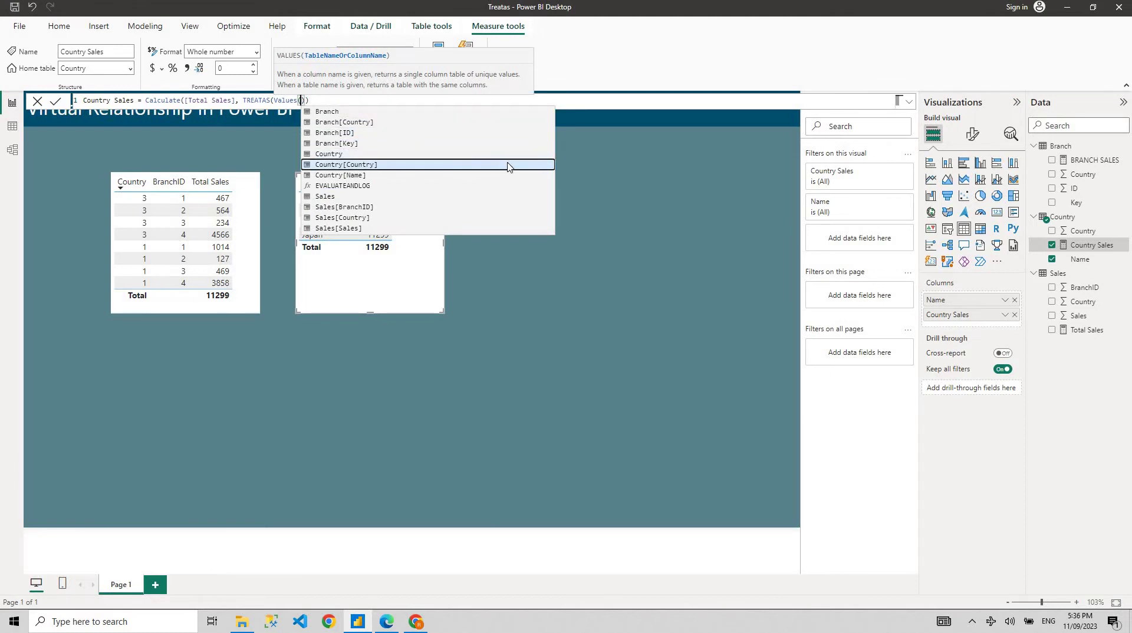
key("Tab")
type(")")
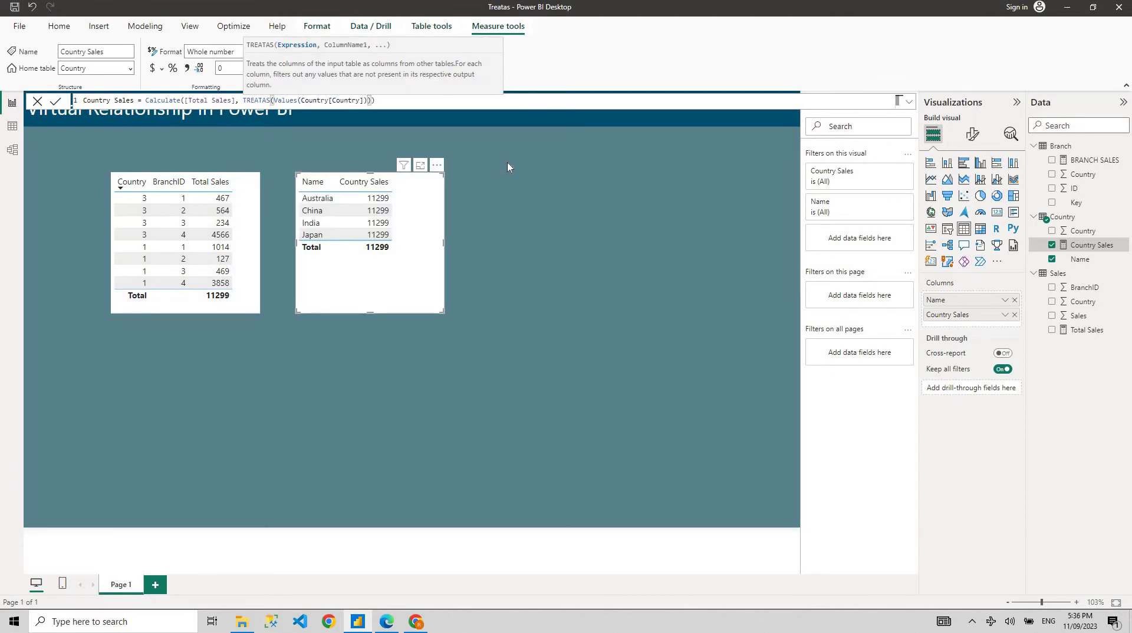
type(",")
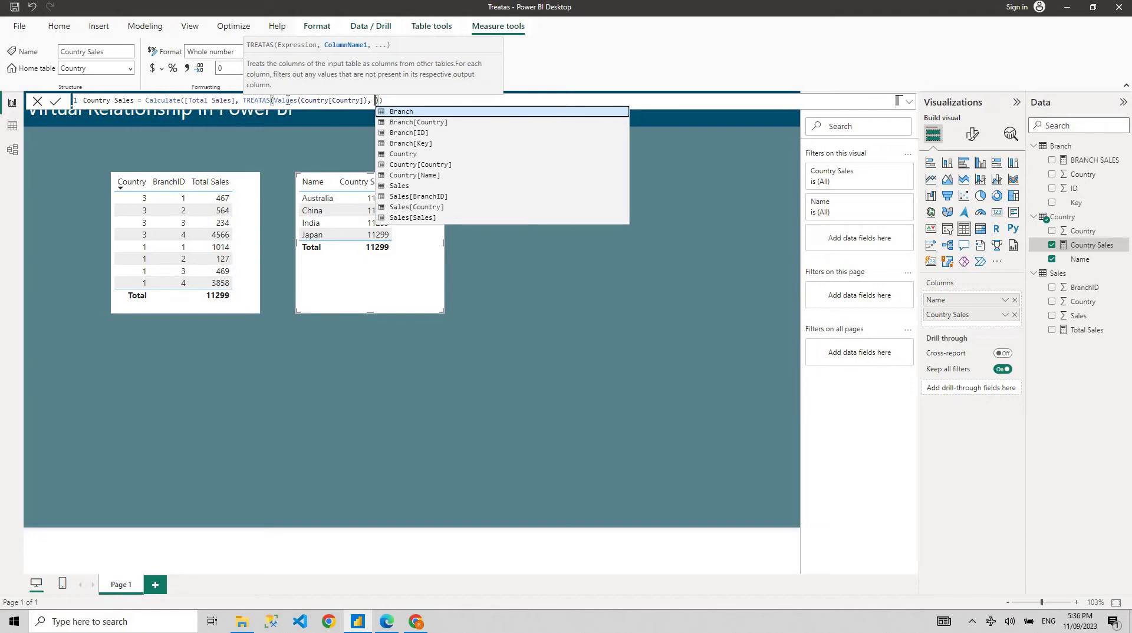
Add Sales[Country] as the TREATAS target, remove the stray space and commit the measure.
left_click_drag(274, 100, 370, 100)
left_click(371, 100)
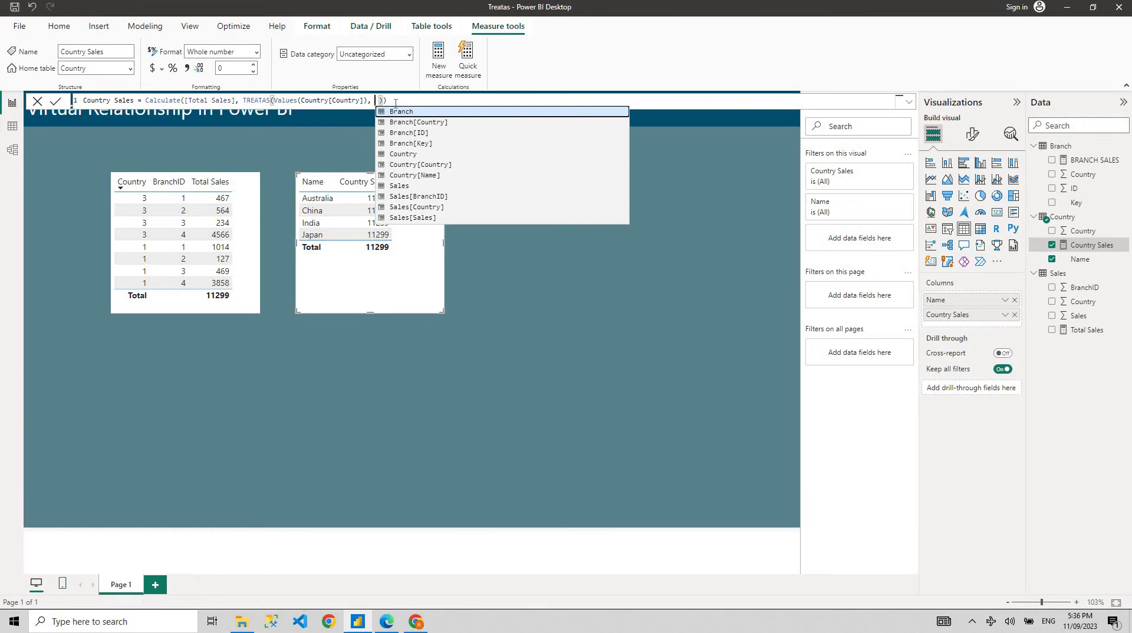
type("Sales")
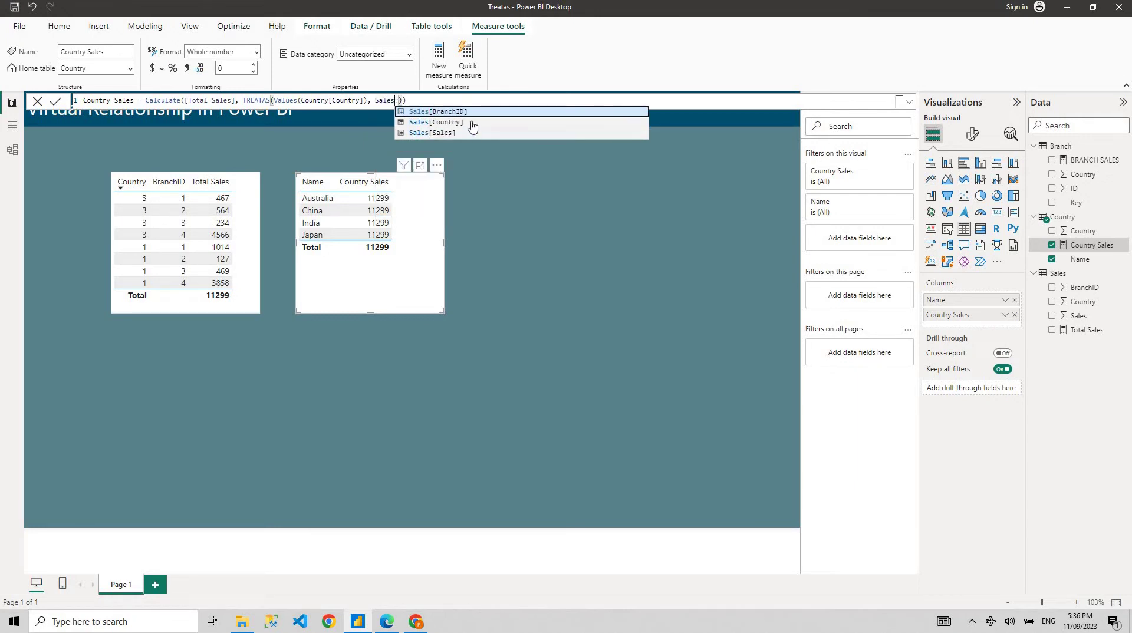
left_click(466, 123)
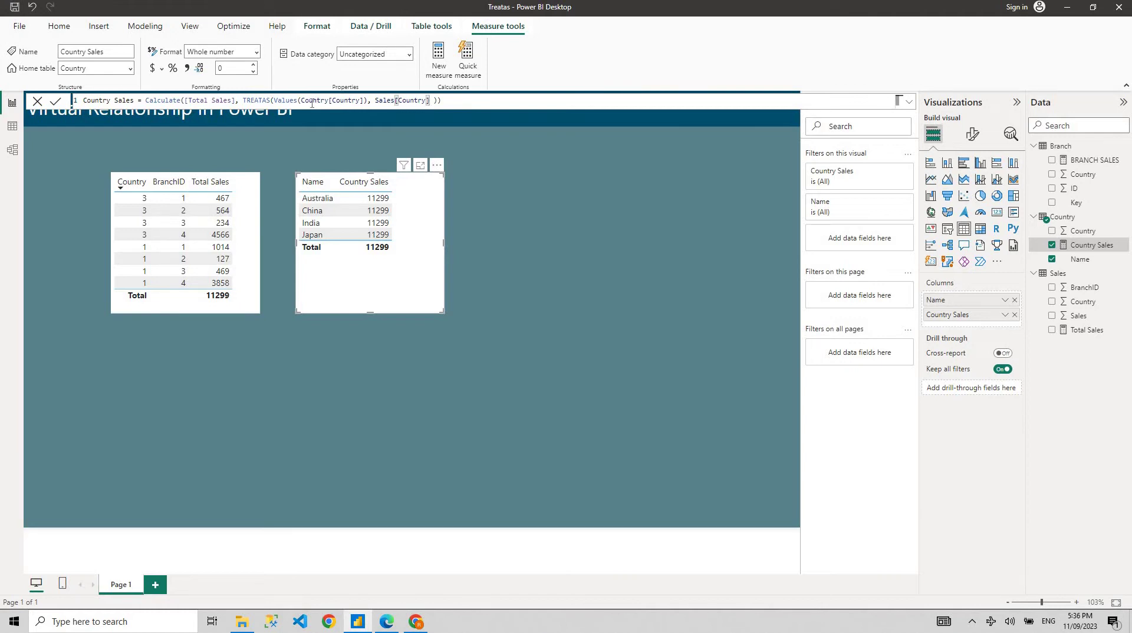
left_click_drag(271, 100, 434, 101)
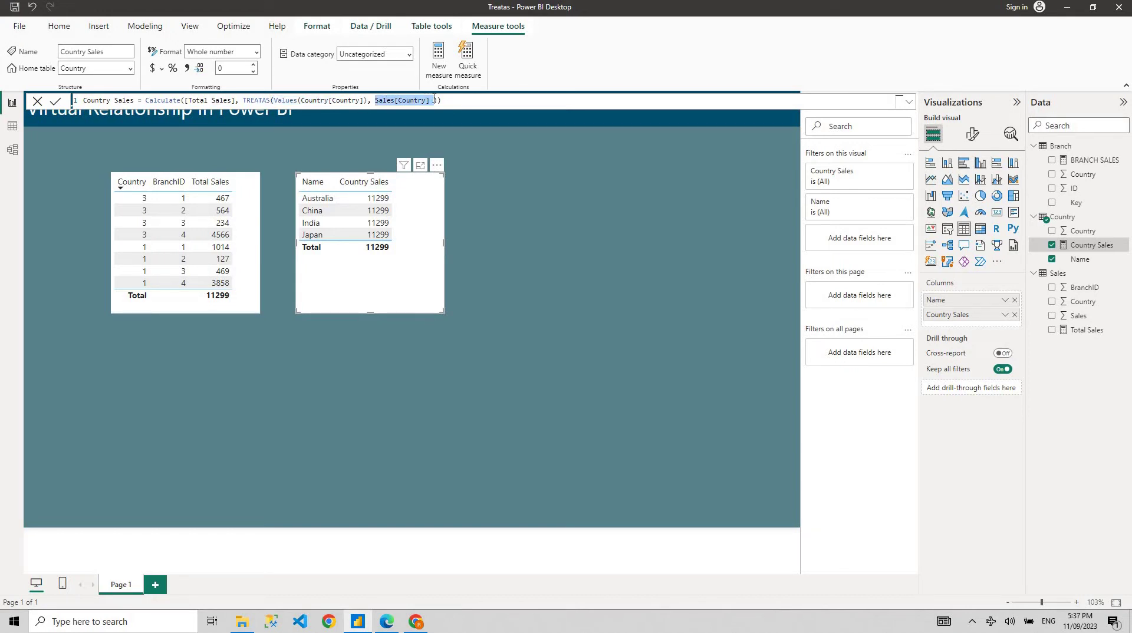
left_click_drag(331, 101, 427, 101)
left_click(435, 100)
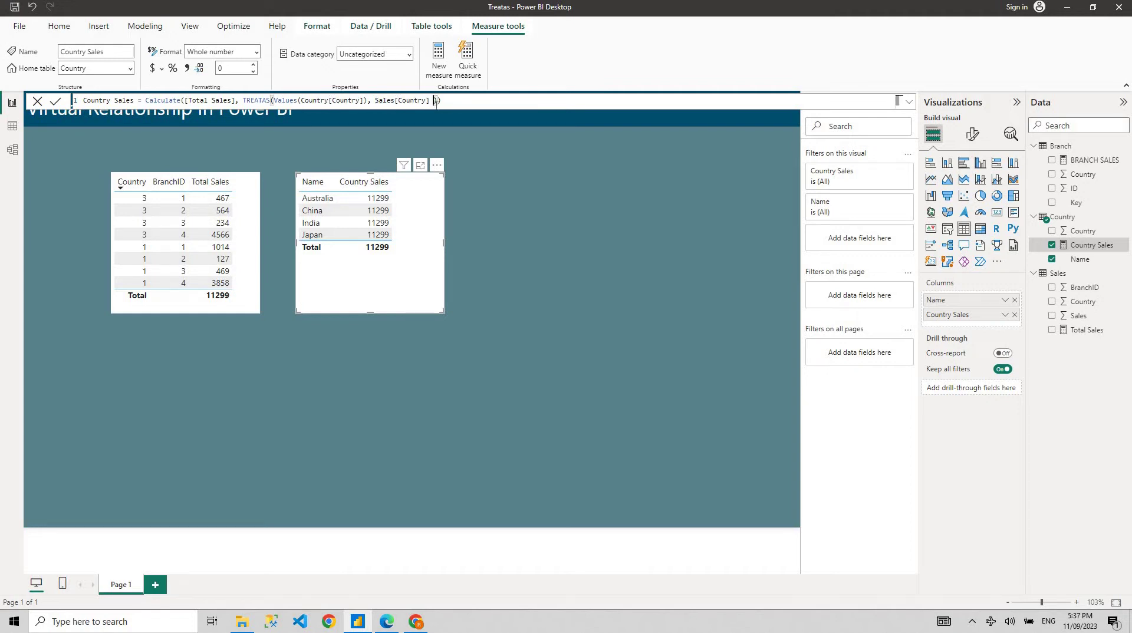
key("BackSpace")
key("Return")
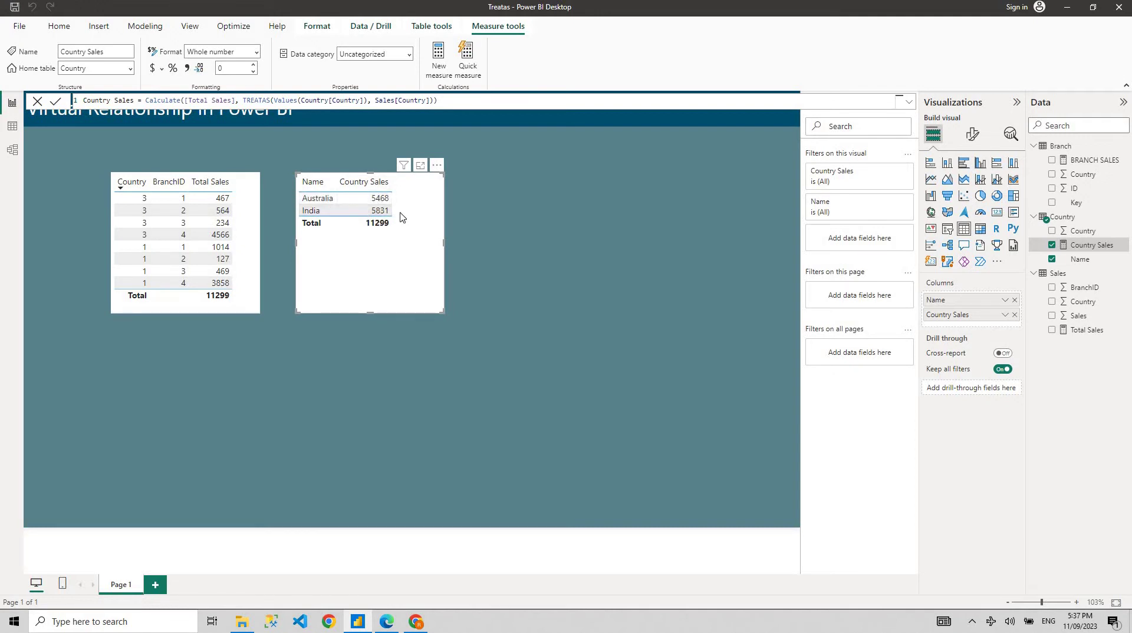
left_click(12, 150)
left_click(294, 201)
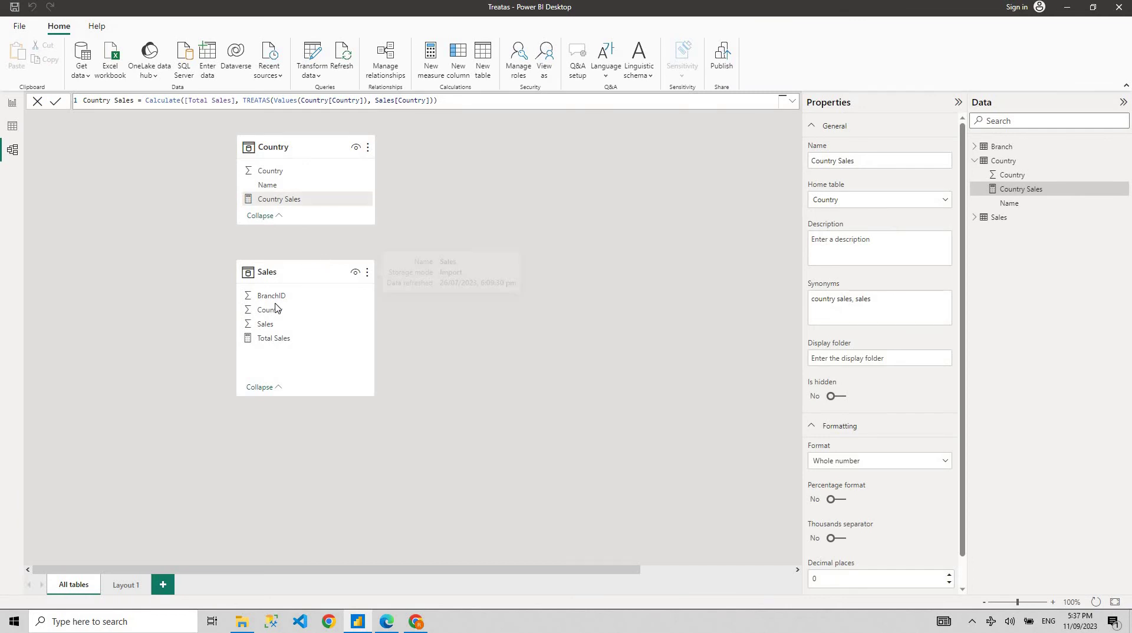
left_click(13, 102)
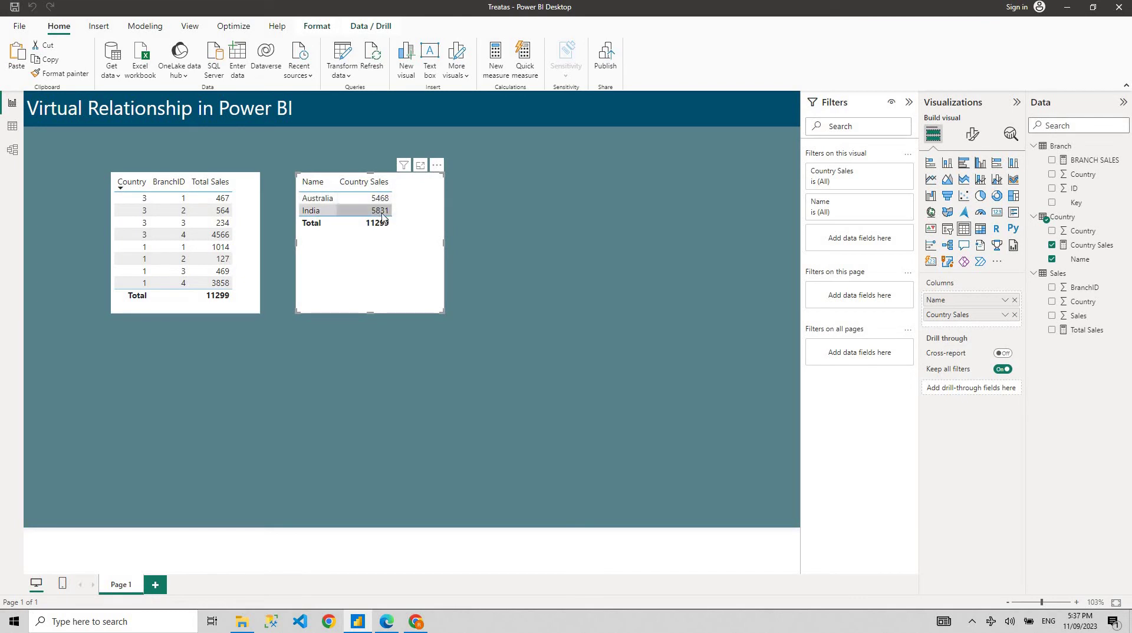
left_click(1092, 245)
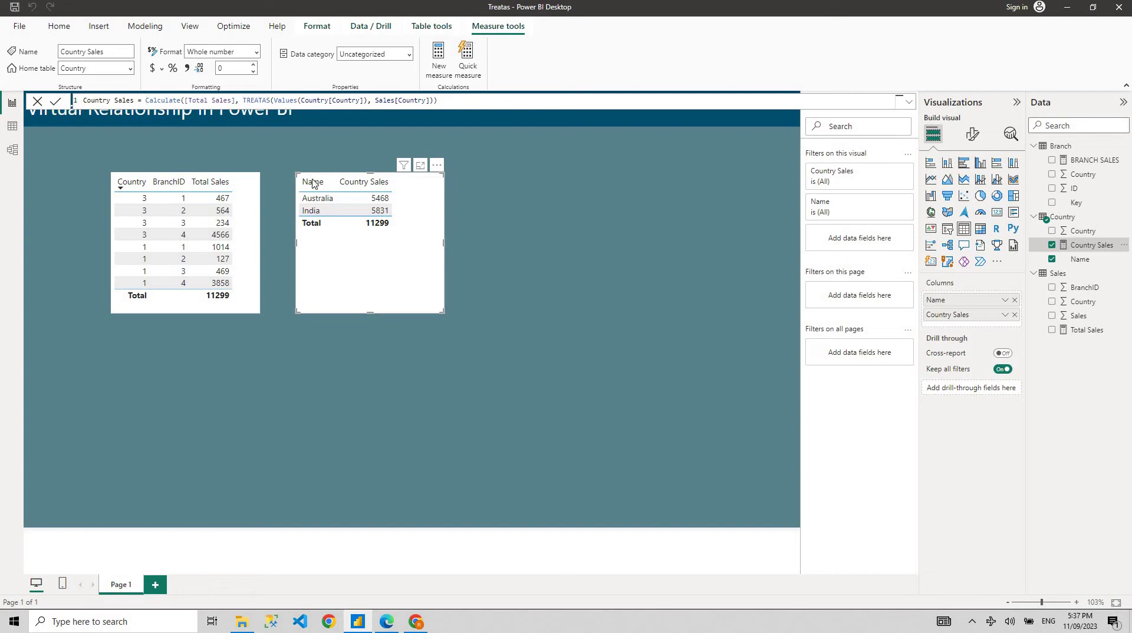
Store the Calculate expression in a variable named cSales on its own line.
type("IF(")
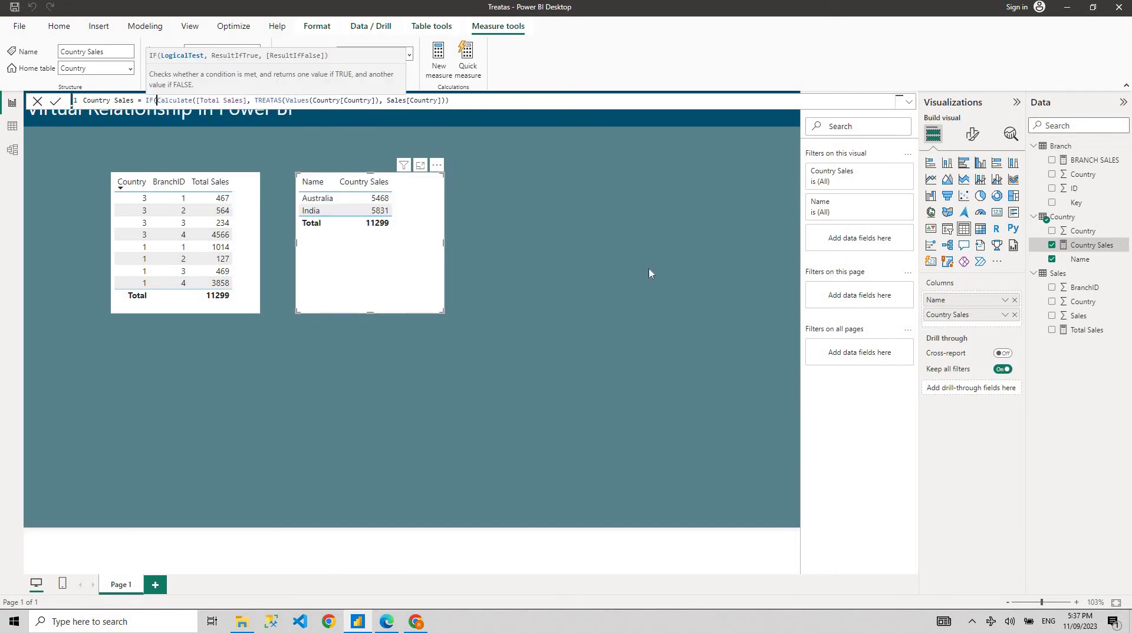
key("BackSpace")
key("BackSpace")
key("BackSpace")
key("shift+Return")
type("var ")
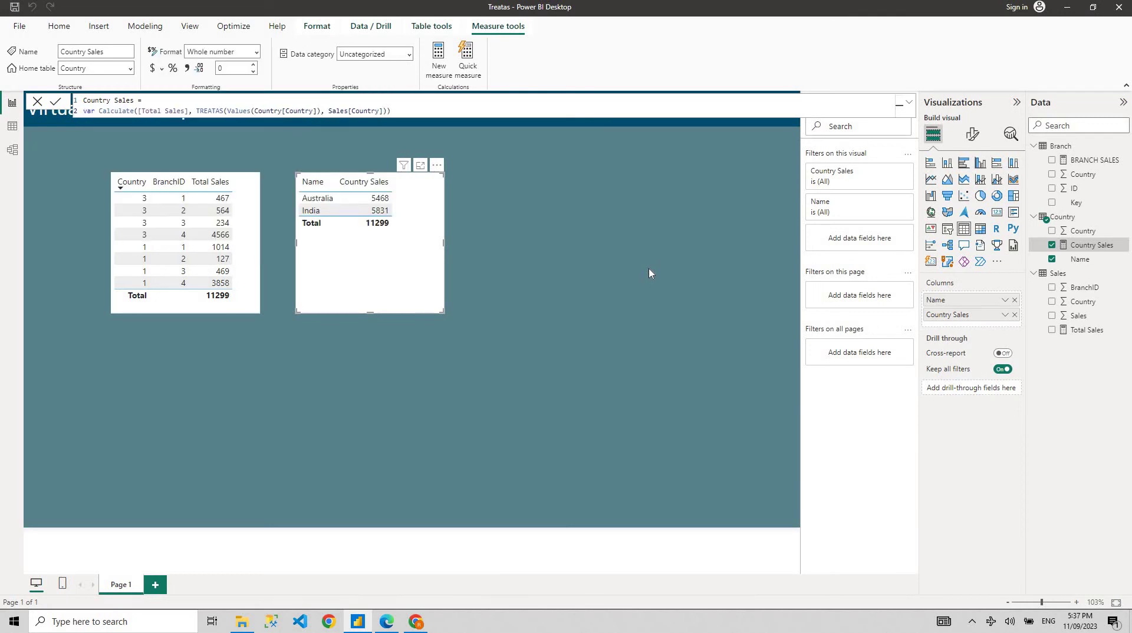
type("coutnr")
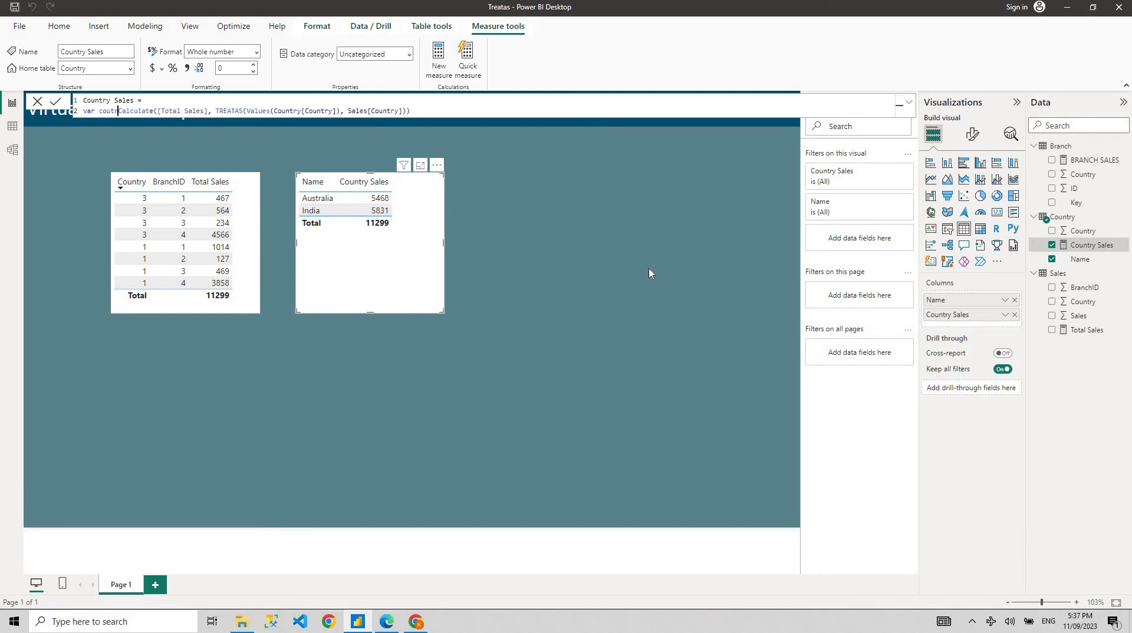
key("BackSpace")
key("BackSpace")
key("BackSpace")
key("BackSpace")
key("BackSpace")
key("BackSpace")
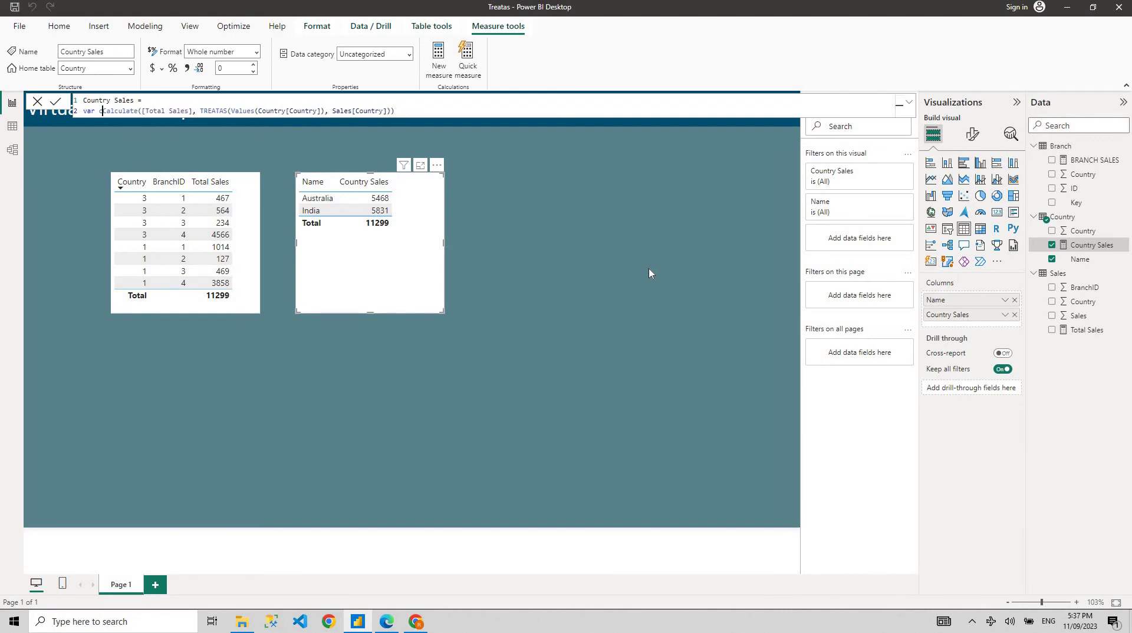
type("cSales ")
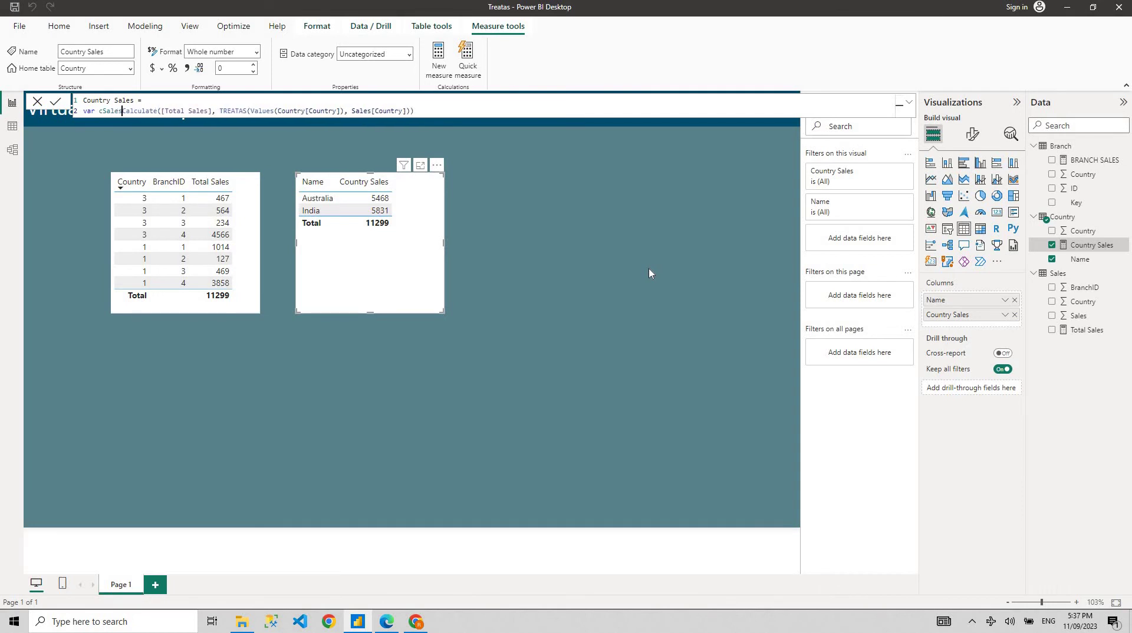
type("=")
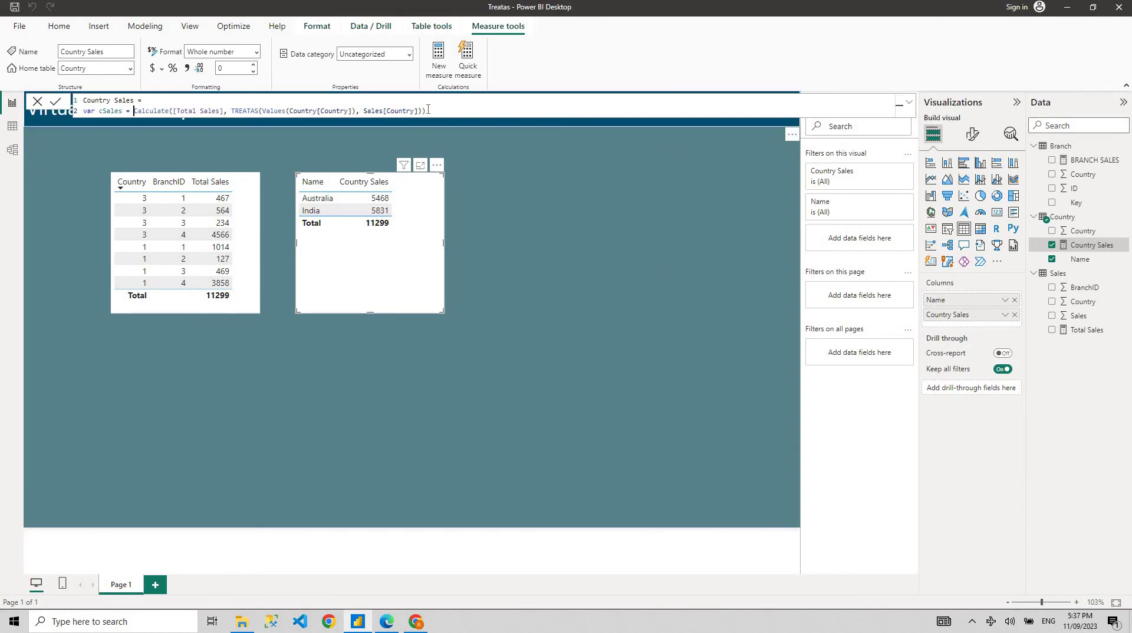
Return IF(ISBLANK(cSales), 0, cSales) and commit the measure so China and Japan show 0.
left_click(435, 109)
key("shift+Return")
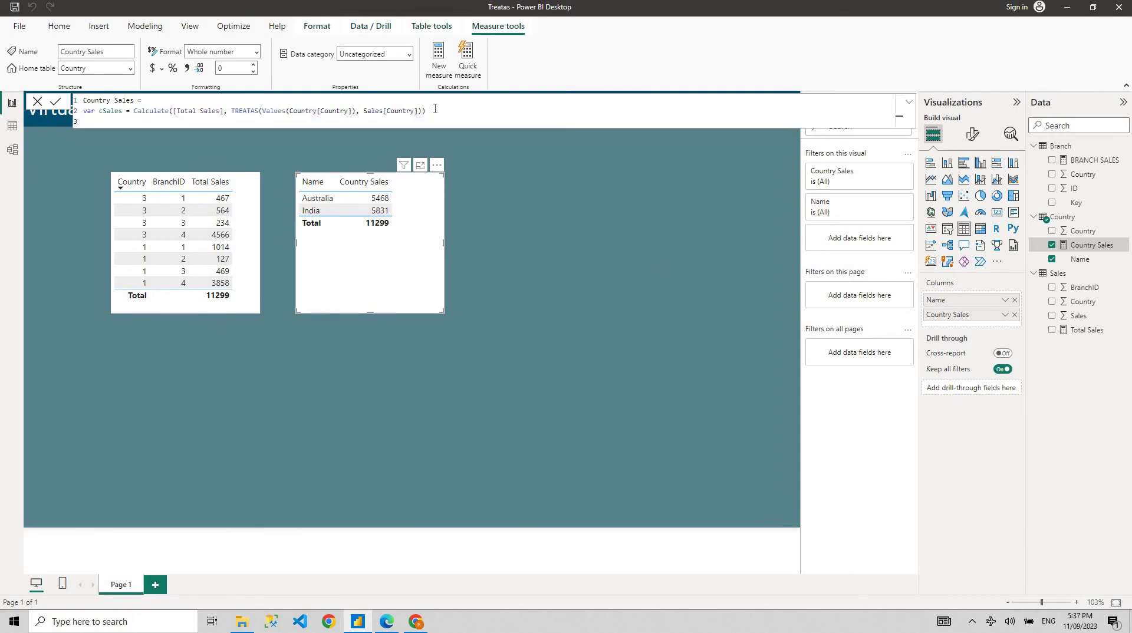
type("return if(is")
key("Tab")
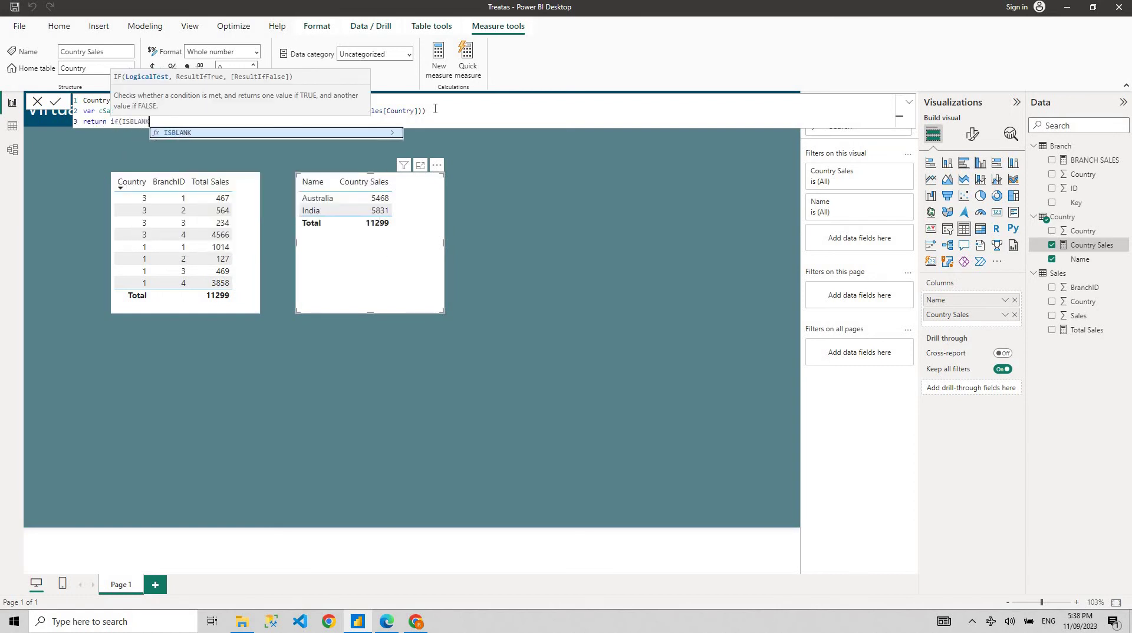
type("cSales")
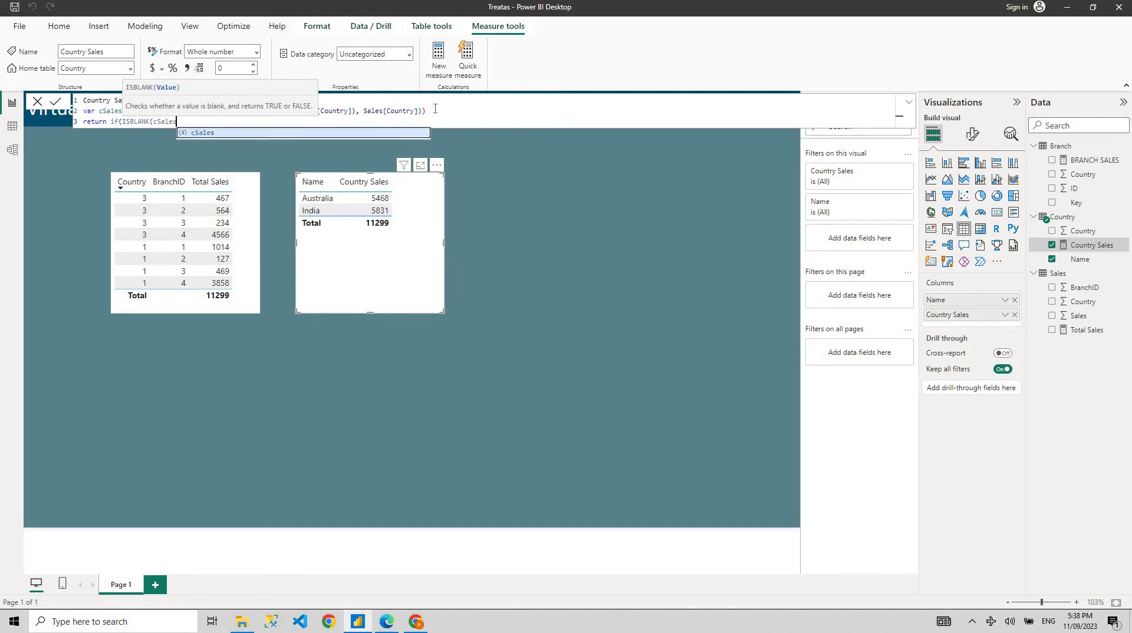
type(")")
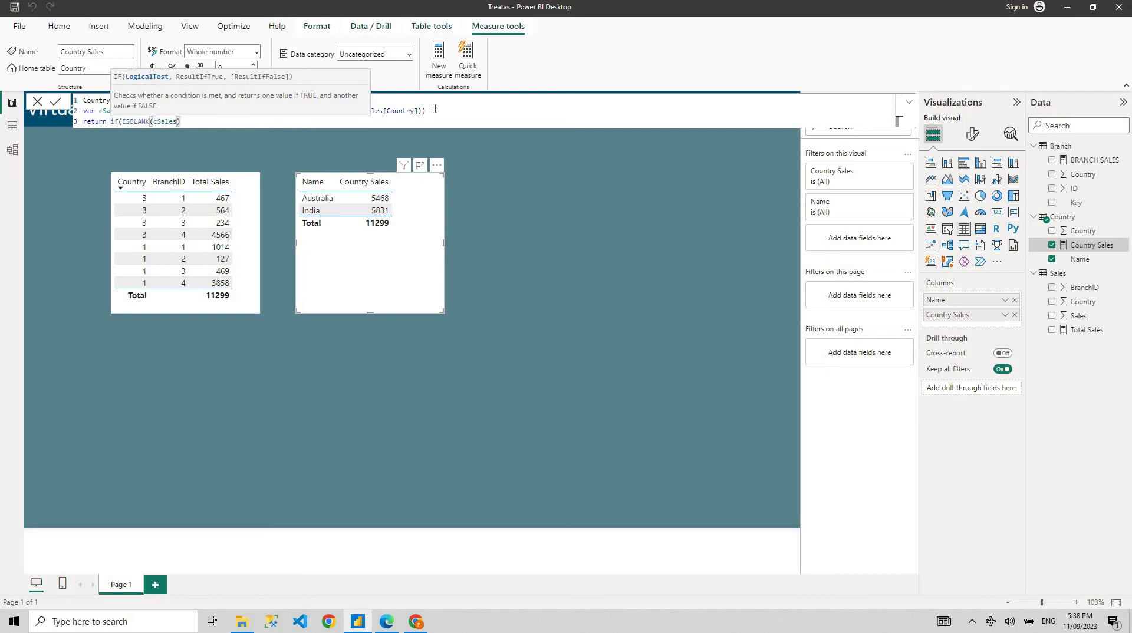
type(", 0, cSales")
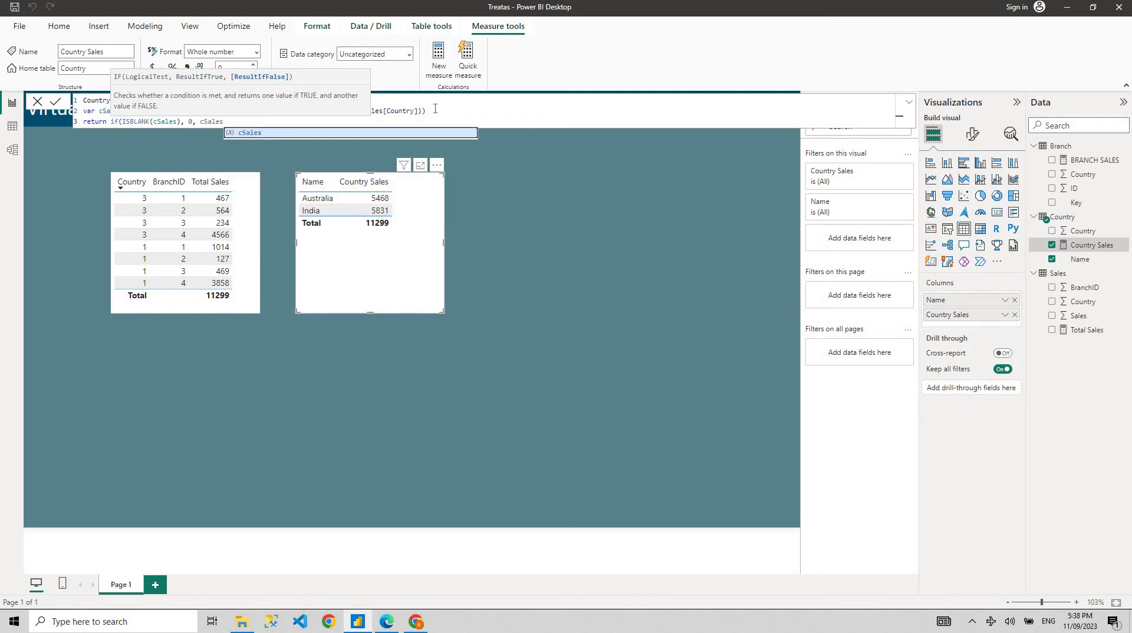
type(")")
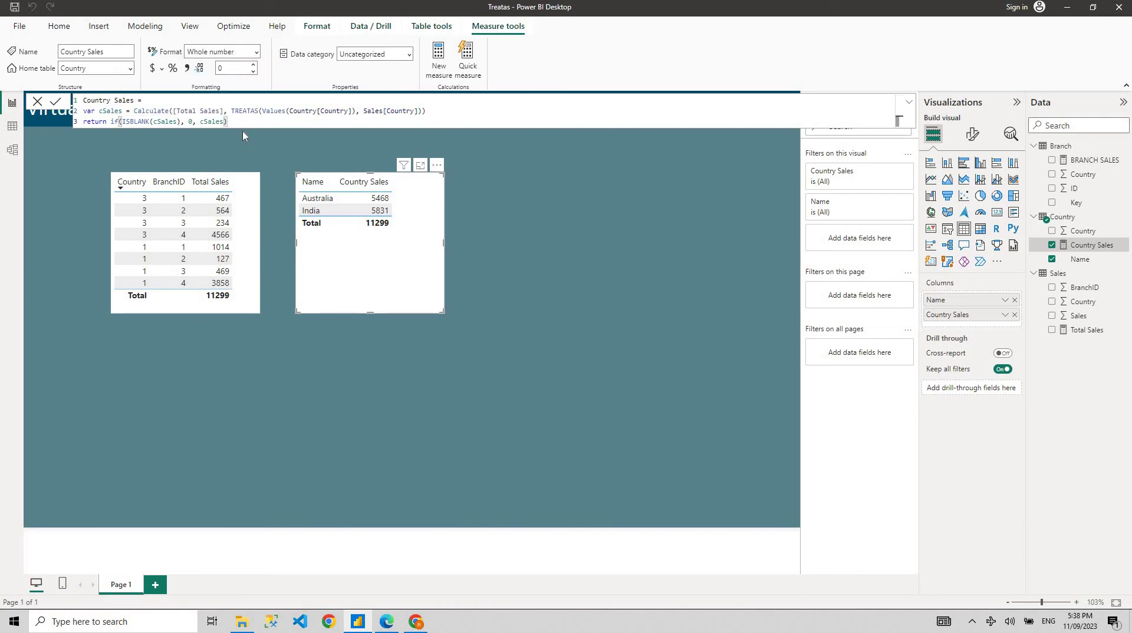
double_click(193, 121)
left_click_drag(121, 121, 226, 122)
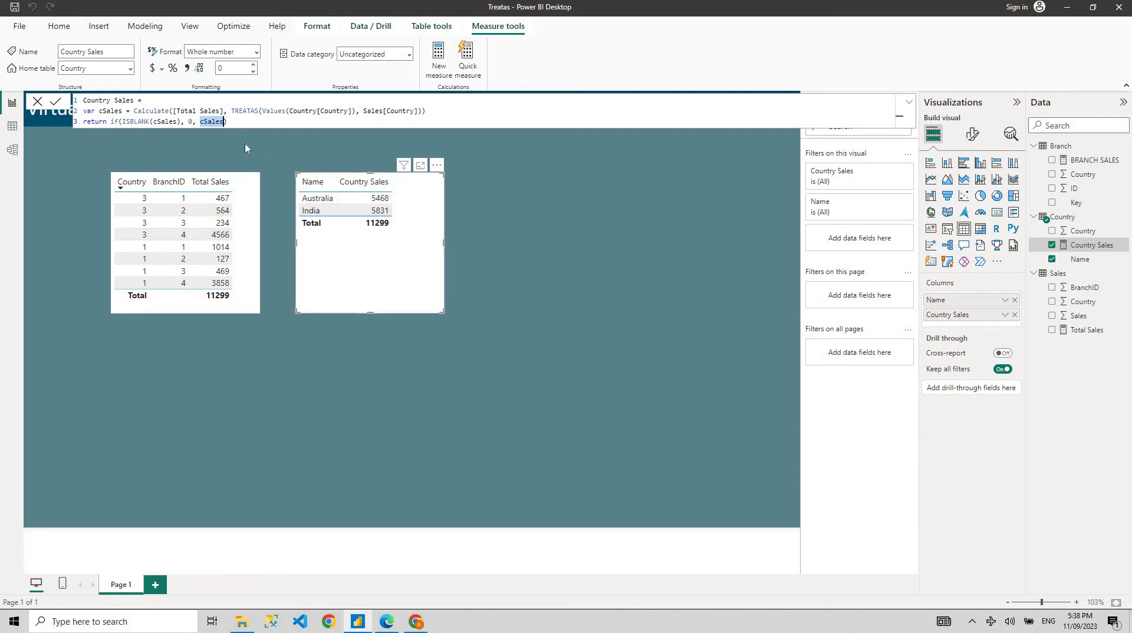
left_click(249, 122)
left_click(297, 140)
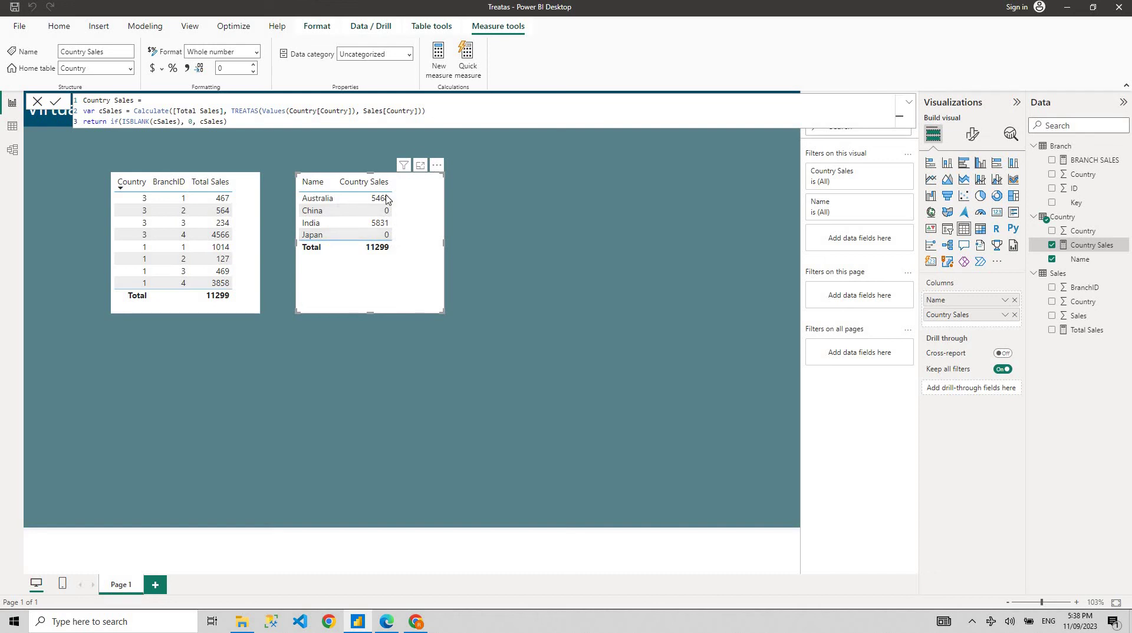
Shrink the country table to fit its four rows, then bring up the YouTube channel in Chrome.
left_click_drag(443, 313, 411, 268)
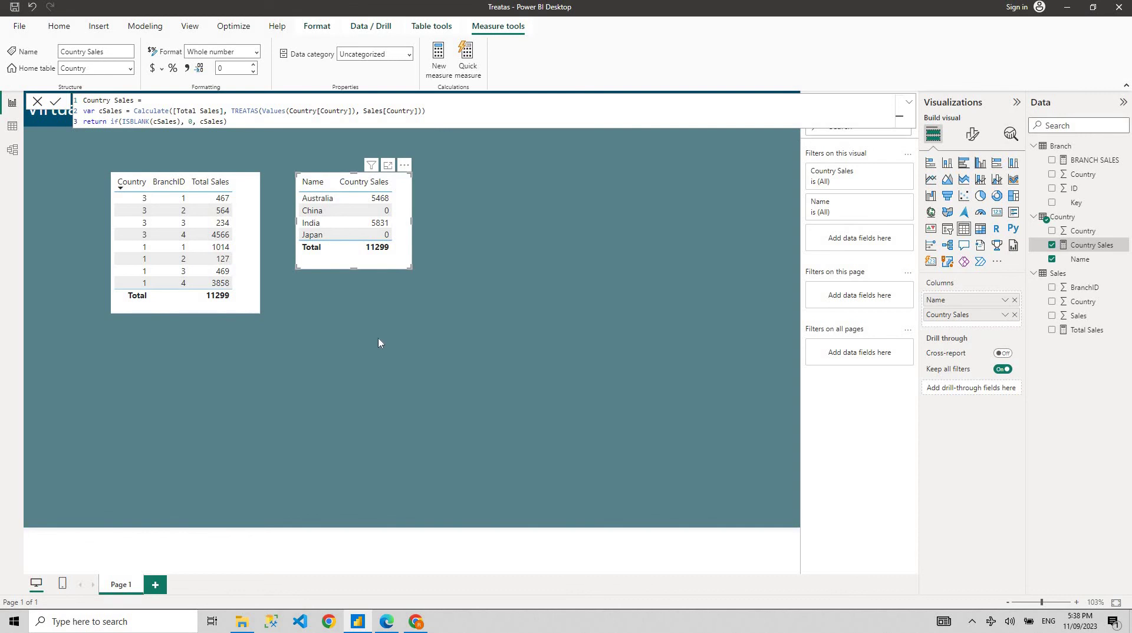
left_click(416, 622)
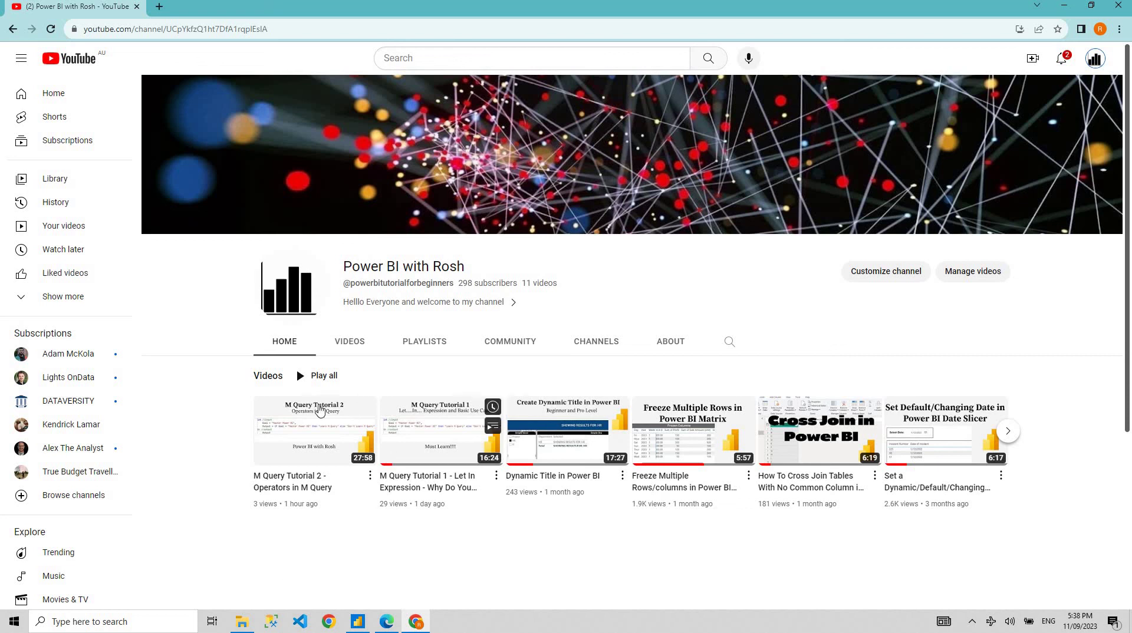
Open the channel's Power BI Tips and Tricks playlist, then return to Power BI Desktop.
left_click(436, 342)
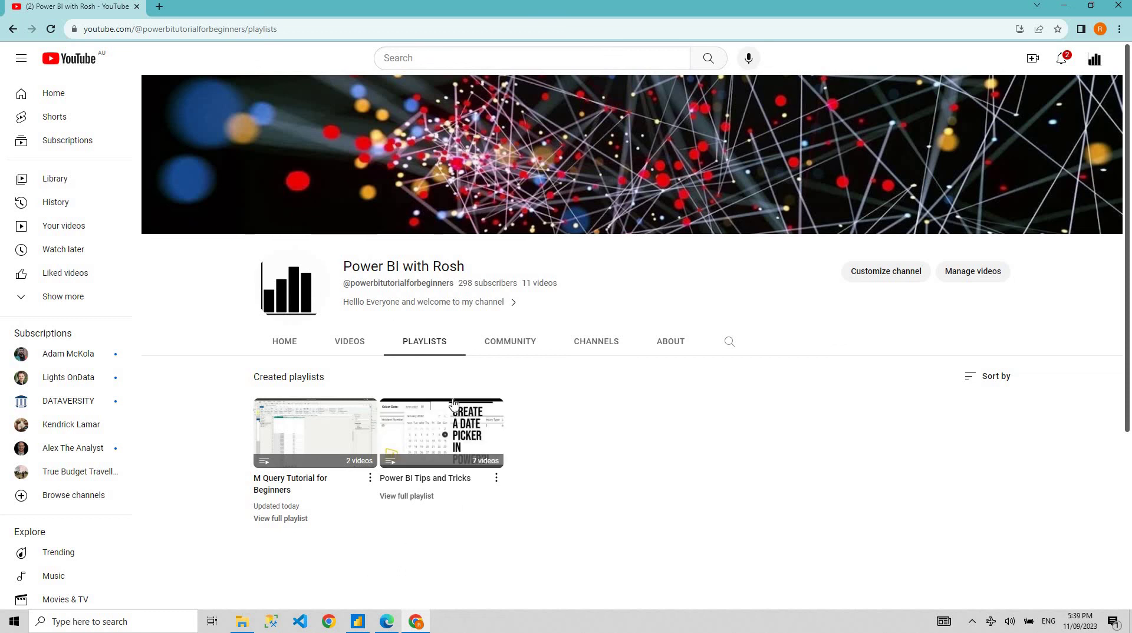
left_click(458, 482)
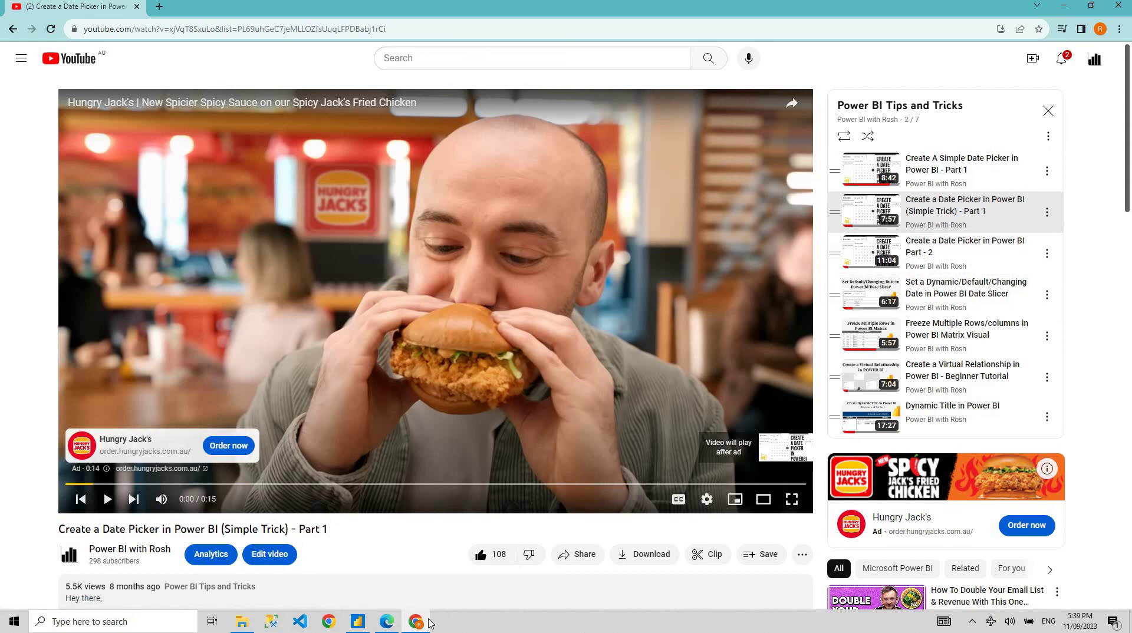
key("alt+Tab")
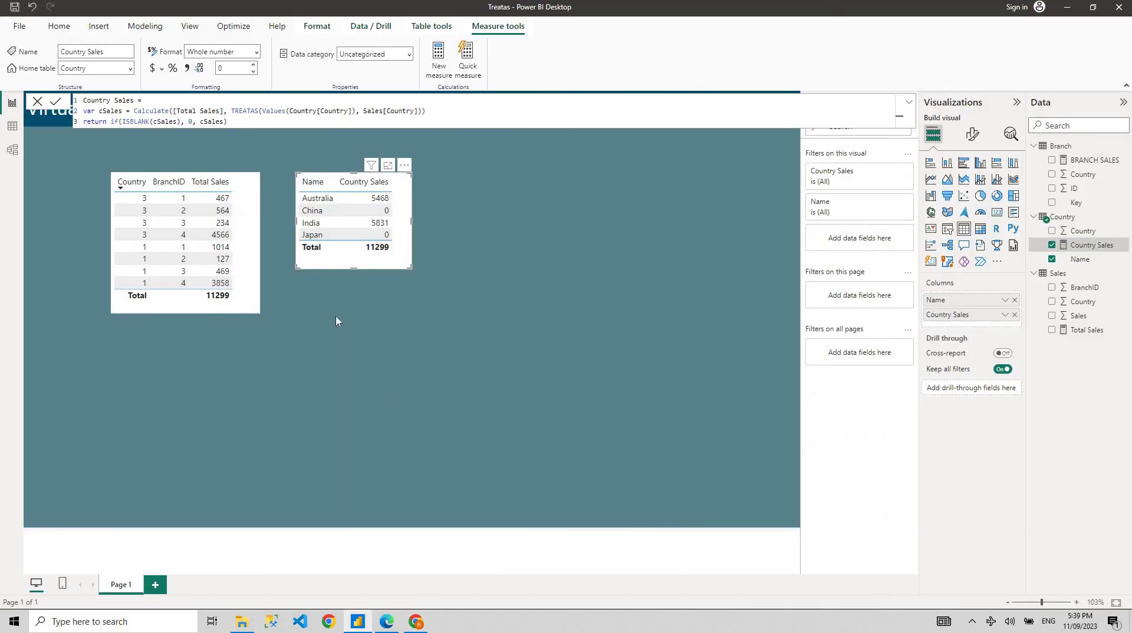